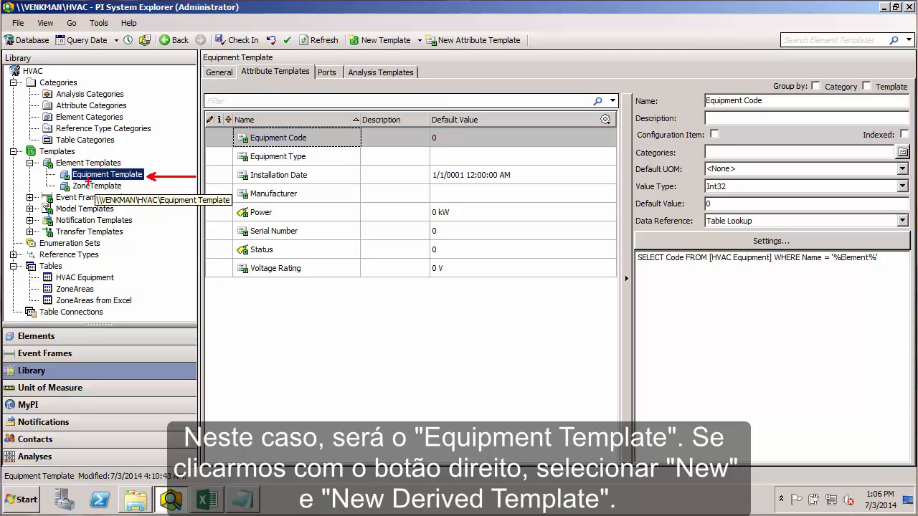
# Step: Create a derived template from Equipment Template and name it Blower Template
pyautogui.rightClick(117, 177)
pyautogui.moveTo(171, 192)
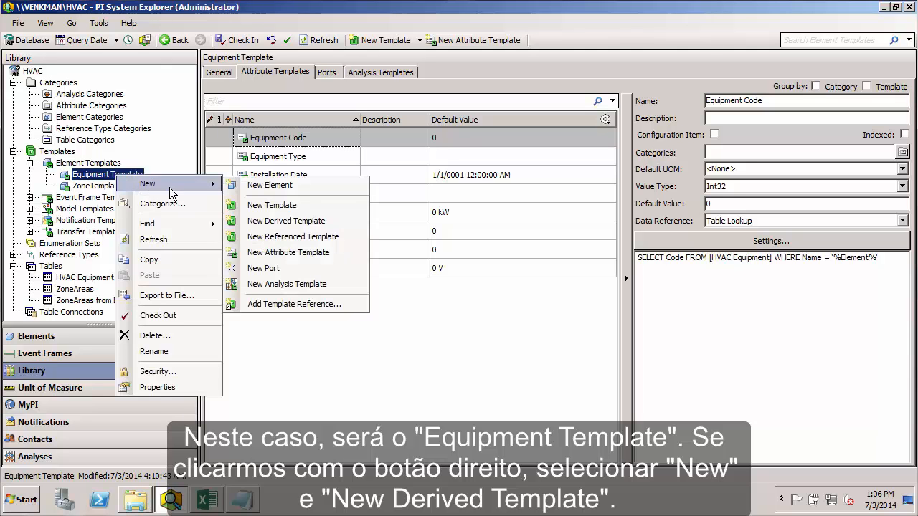
pyautogui.click(293, 223)
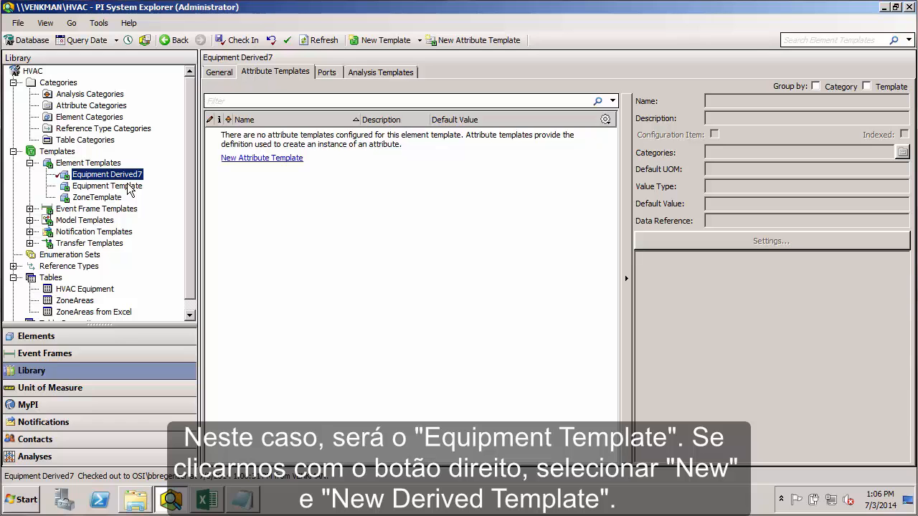
pyautogui.click(226, 72)
pyautogui.moveTo(360, 92); pyautogui.dragTo(242, 91)
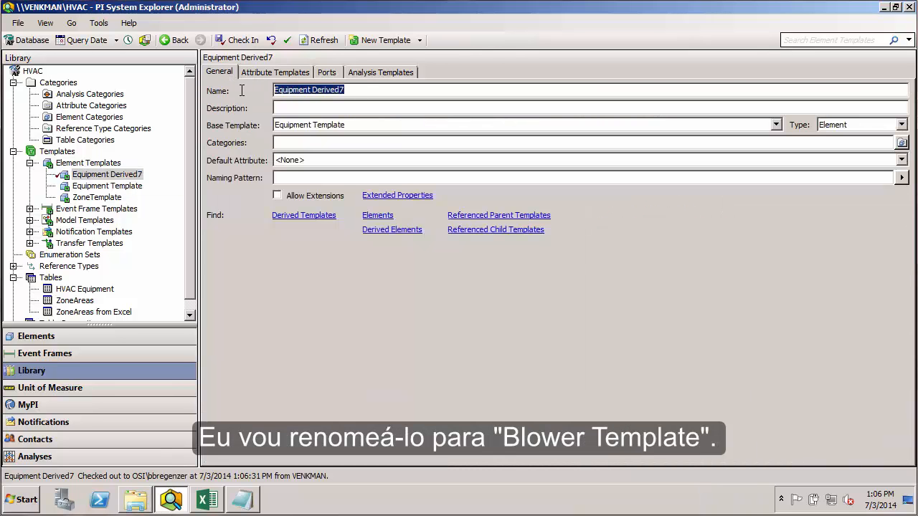
pyautogui.write('Blower Template')
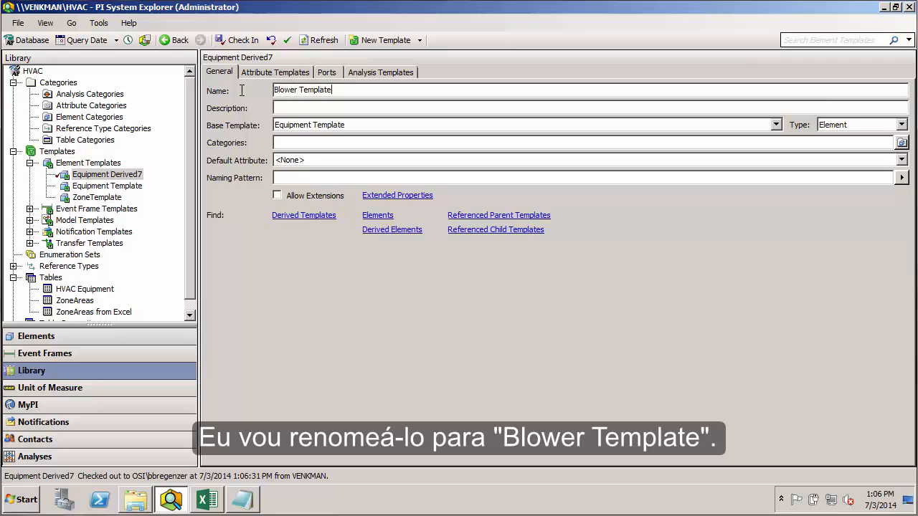
# Step: Check the blower names in the HVAC Equipment table and set the Blower Template's naming pattern to BLR-
pyautogui.click(73, 291)
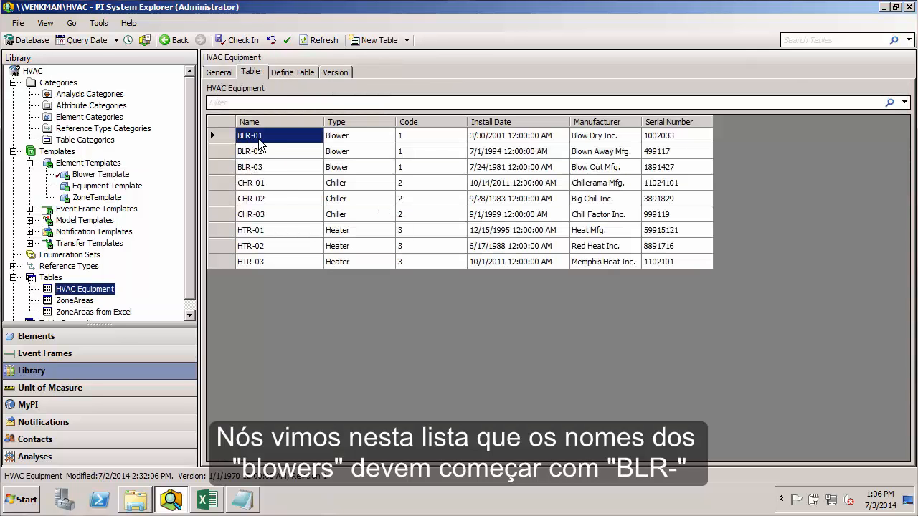
pyautogui.click(109, 176)
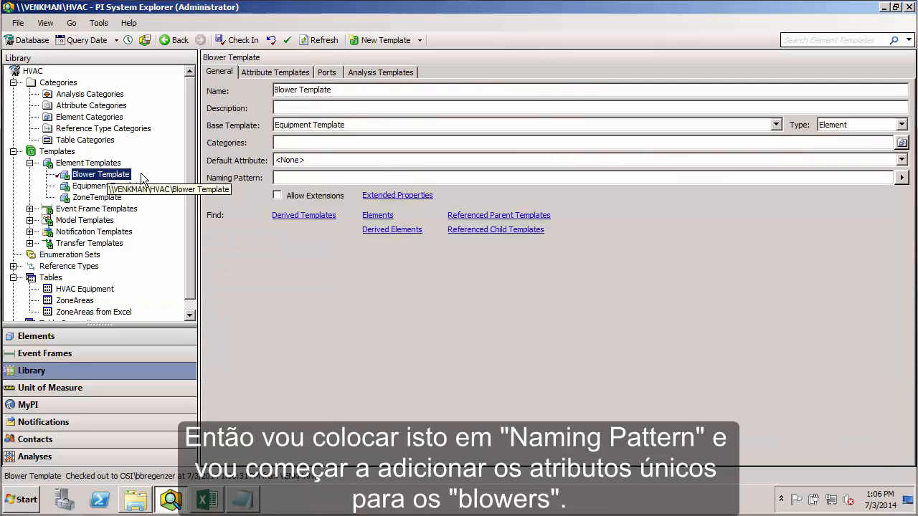
pyautogui.click(303, 178)
pyautogui.write('BLR-')
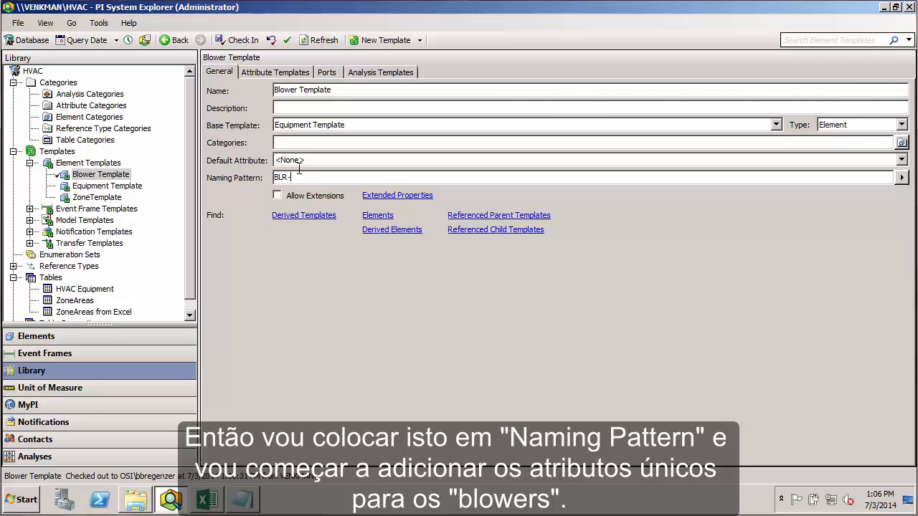
# Step: Check the blower measurements in the MaintGroupMtg.txt notes and add a Blower Template attribute named Shaft Vibration Frequency
pyautogui.click(273, 70)
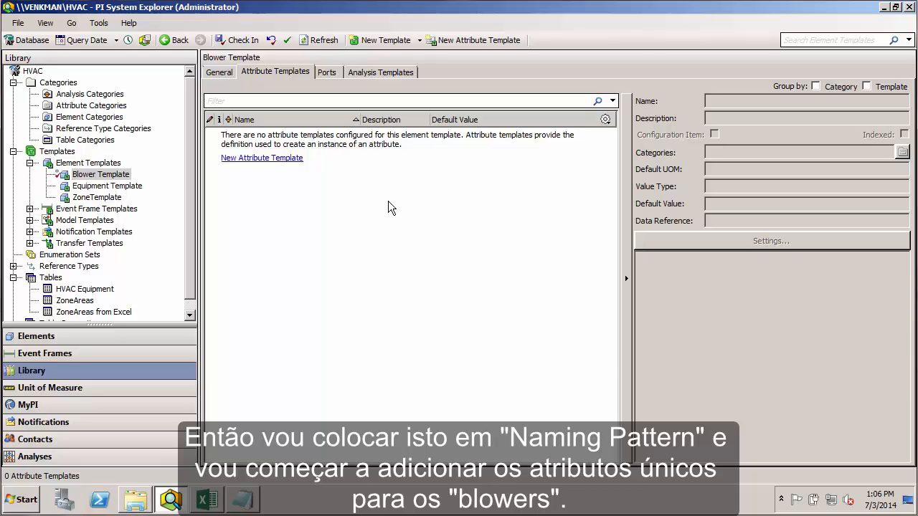
pyautogui.click(254, 499)
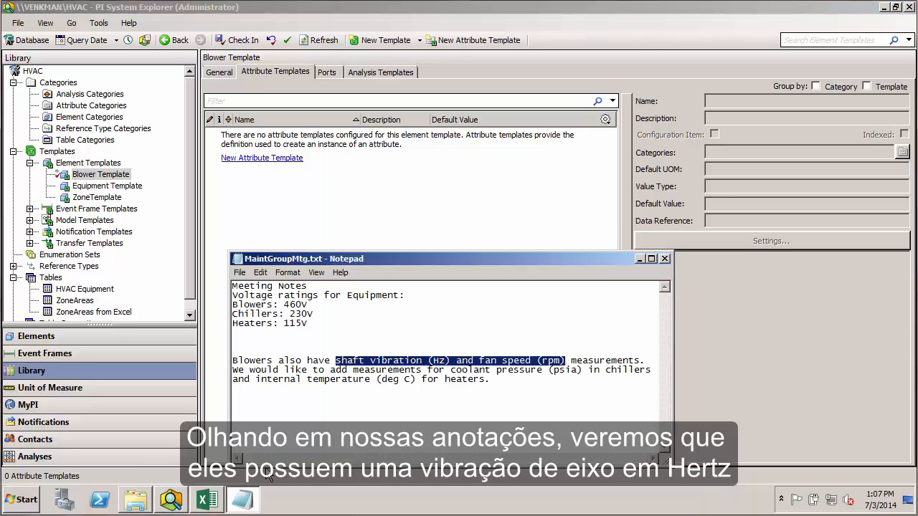
pyautogui.click(640, 259)
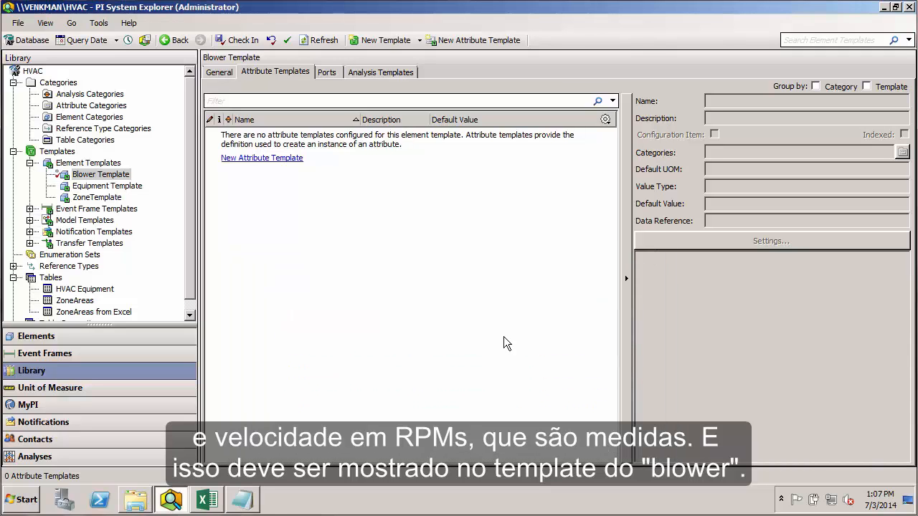
pyautogui.rightClick(368, 203)
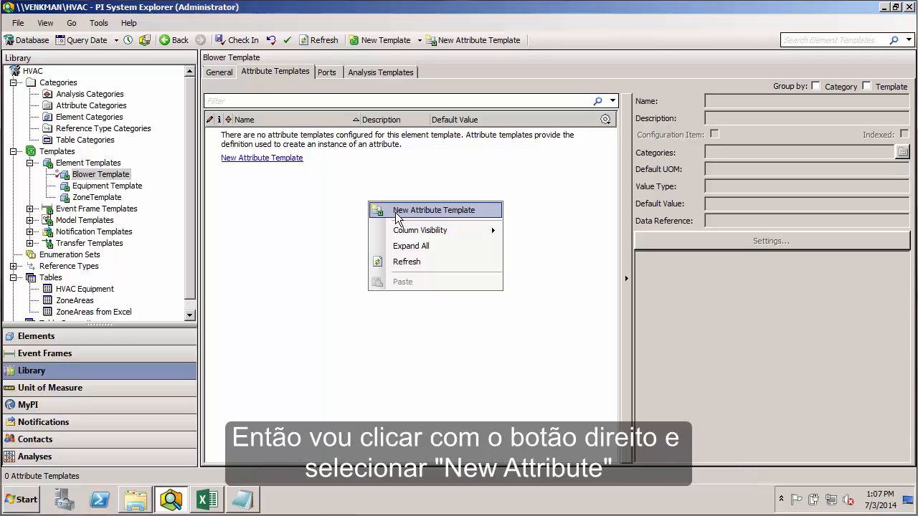
pyautogui.click(413, 211)
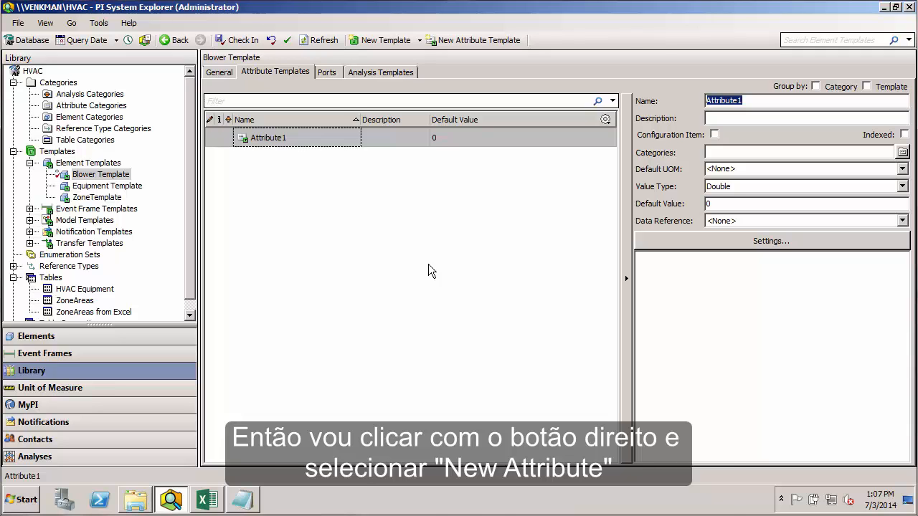
pyautogui.write('Shaf')
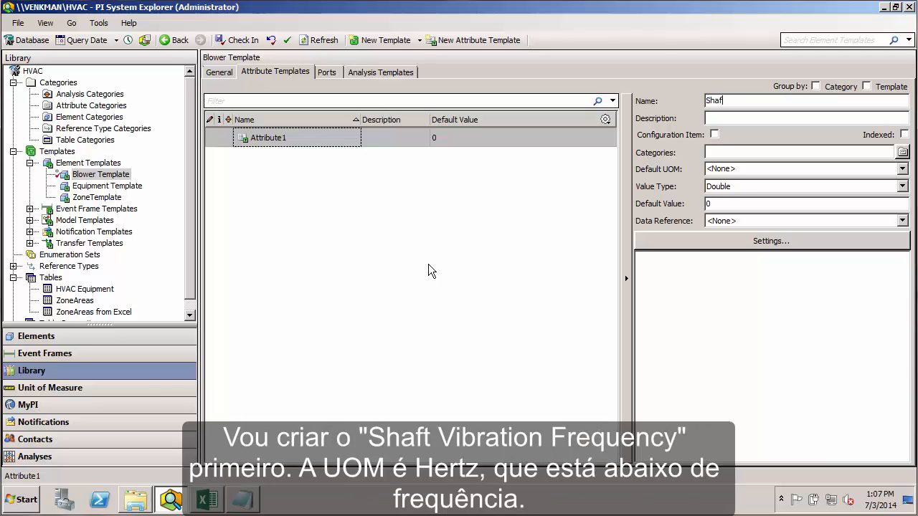
pyautogui.write('t Vibration Frequency')
# Step: Set the Shaft Vibration Frequency attribute's default UOM to hertz and its data reference to PI Point
pyautogui.click(858, 170)
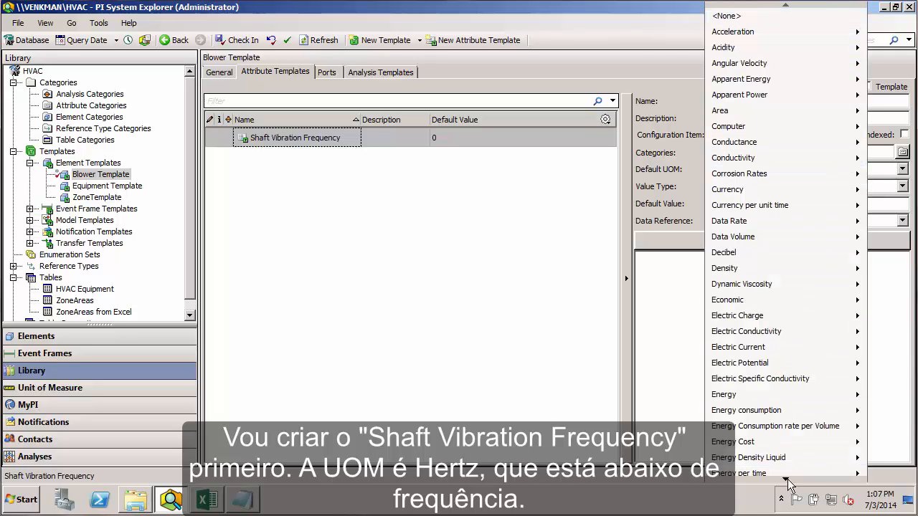
pyautogui.moveTo(787, 480)
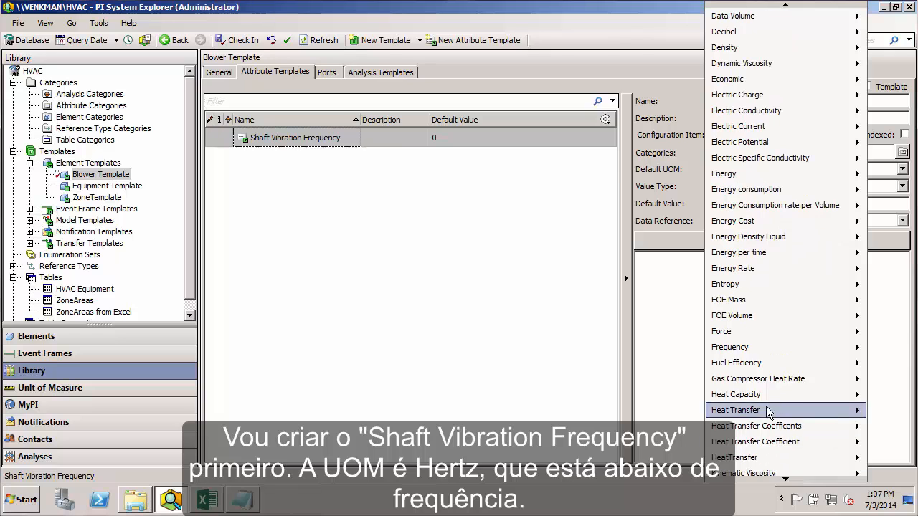
pyautogui.moveTo(760, 348)
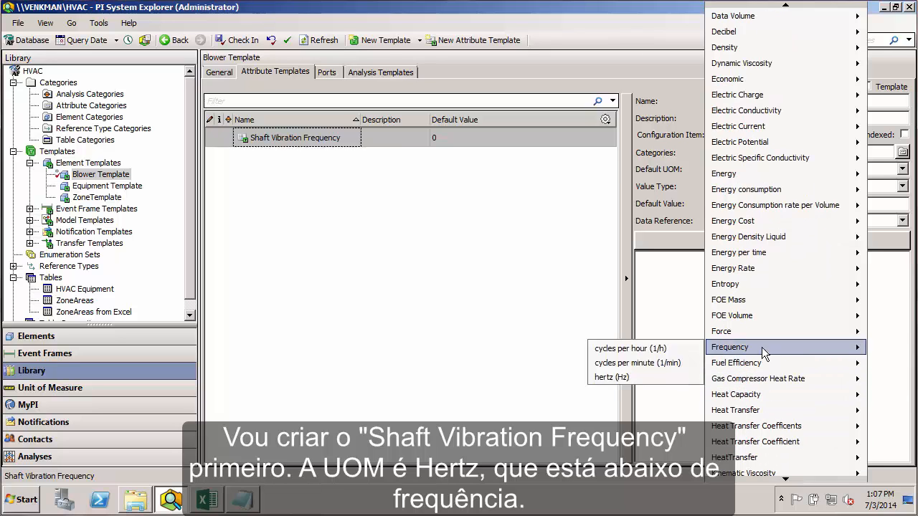
pyautogui.click(616, 377)
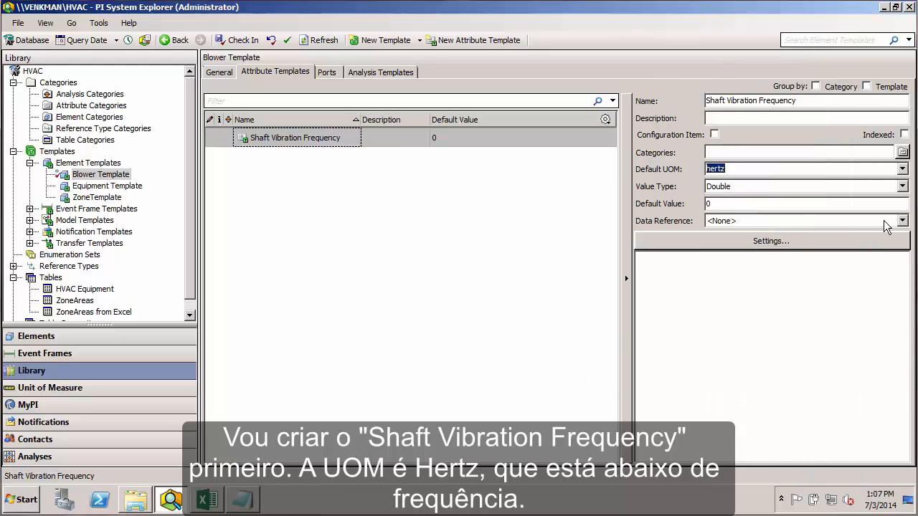
pyautogui.click(901, 221)
pyautogui.click(798, 252)
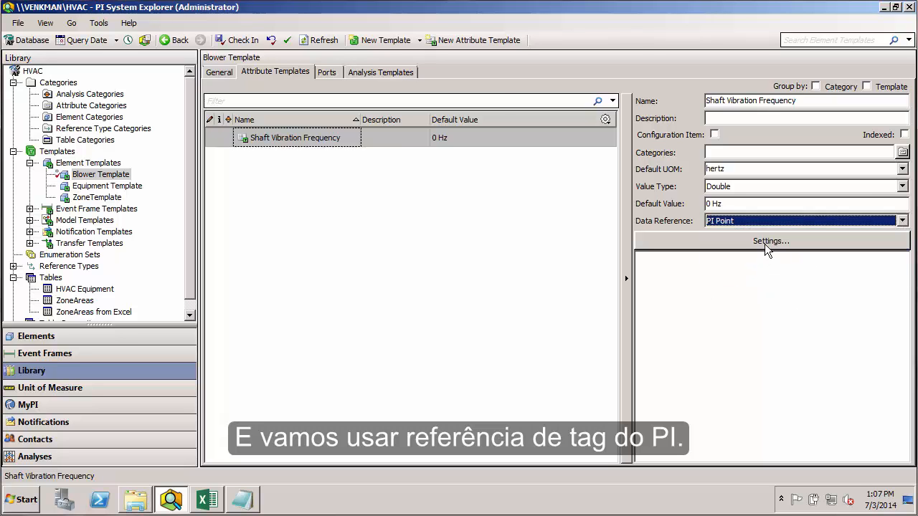
# Step: Search the PI tags by description for *vibration* and assign OSIsoftHVACSim.V110.PV as the Shaft Vibration Frequency attribute's tag
pyautogui.click(764, 243)
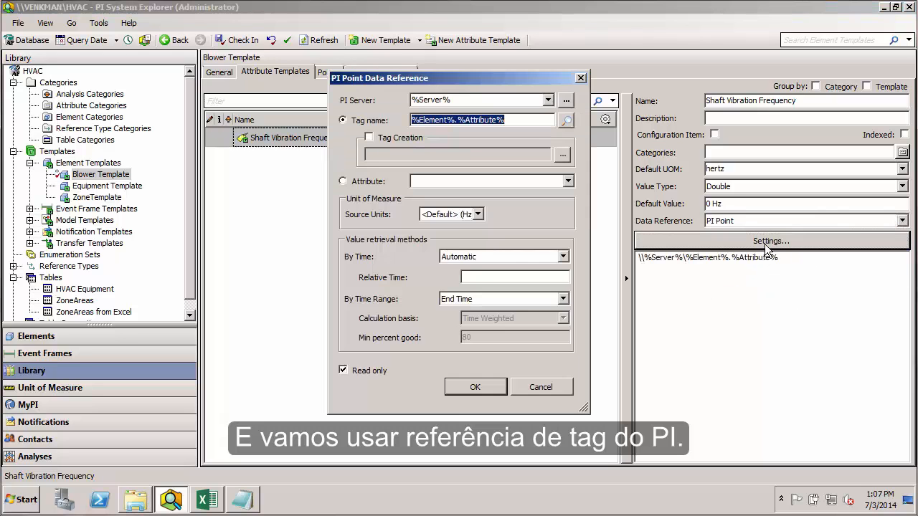
pyautogui.click(567, 121)
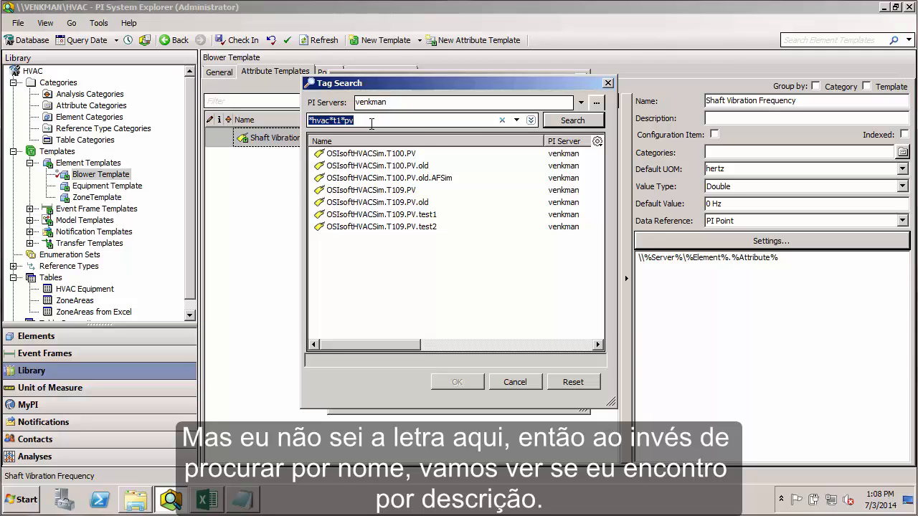
pyautogui.write('*')
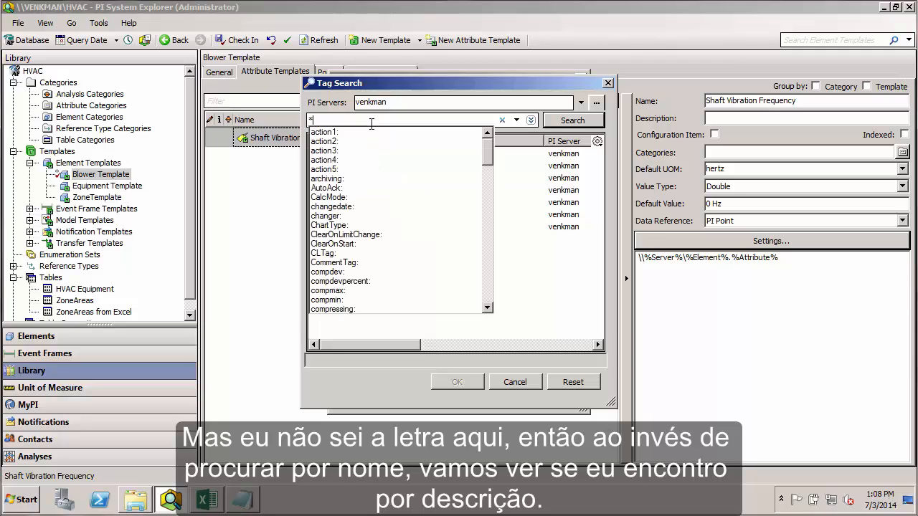
pyautogui.click(530, 119)
pyautogui.click(530, 120)
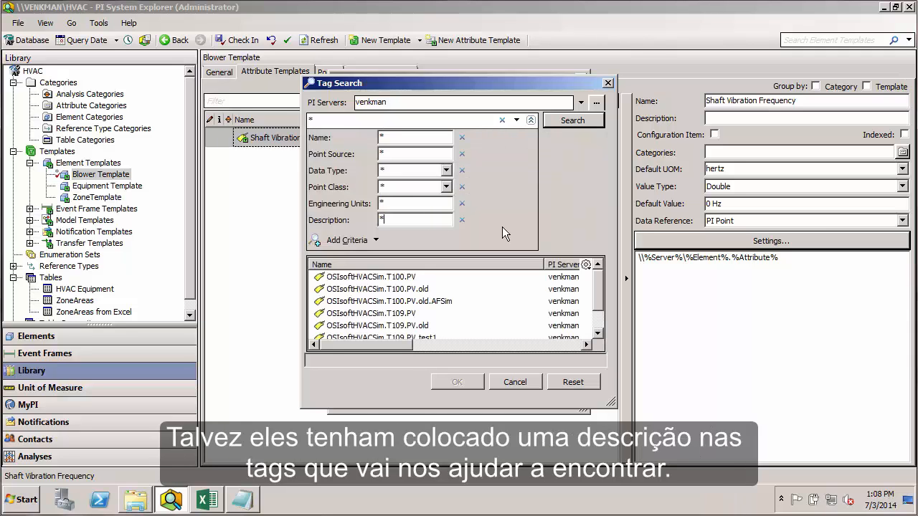
pyautogui.write('vibration')
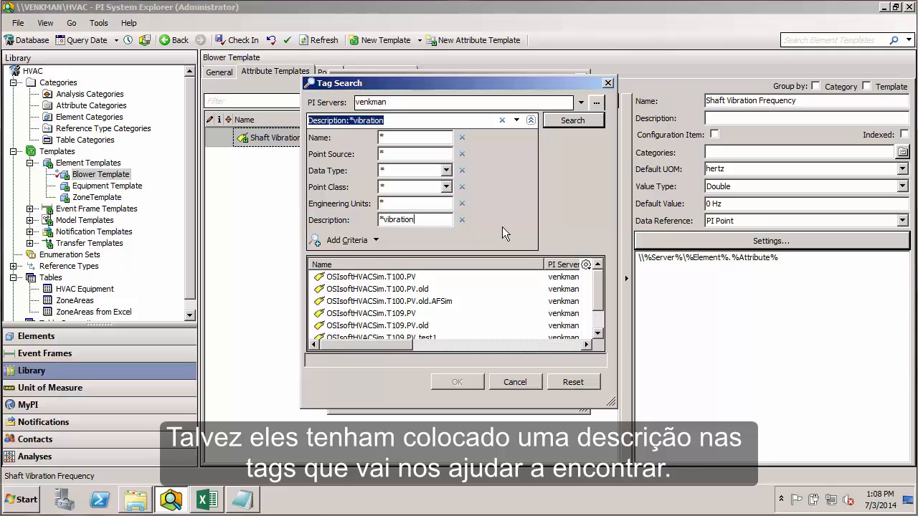
pyautogui.write('*')
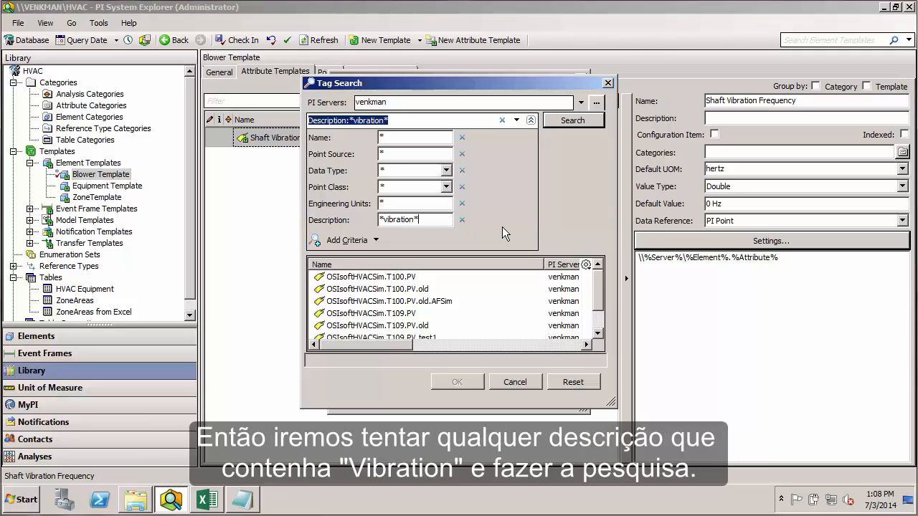
pyautogui.click(572, 120)
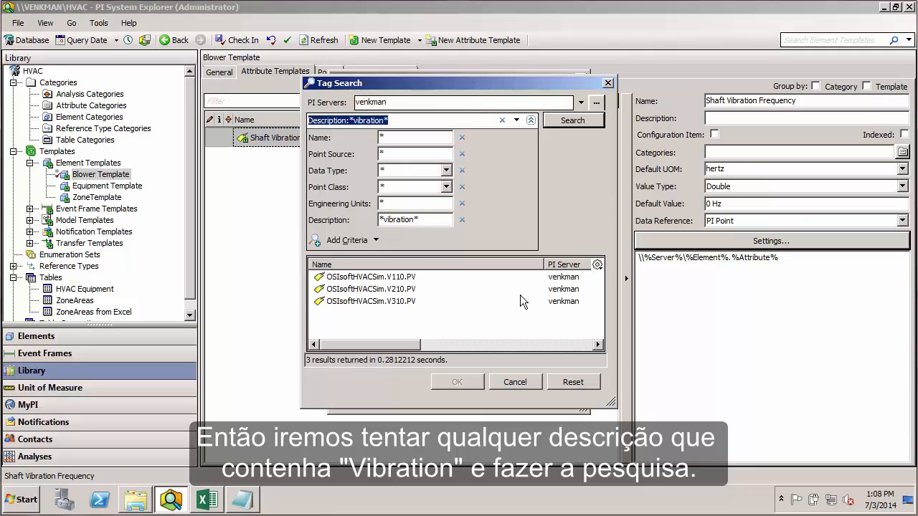
pyautogui.click(387, 279)
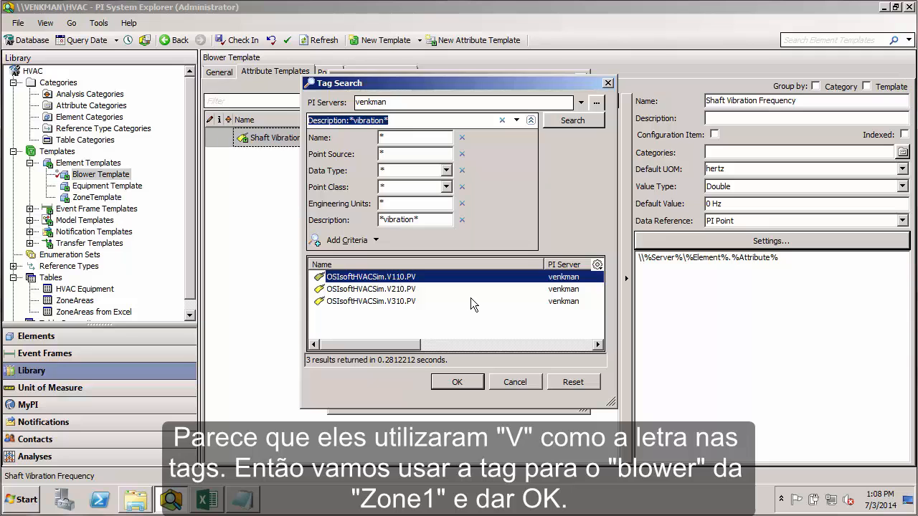
pyautogui.click(473, 382)
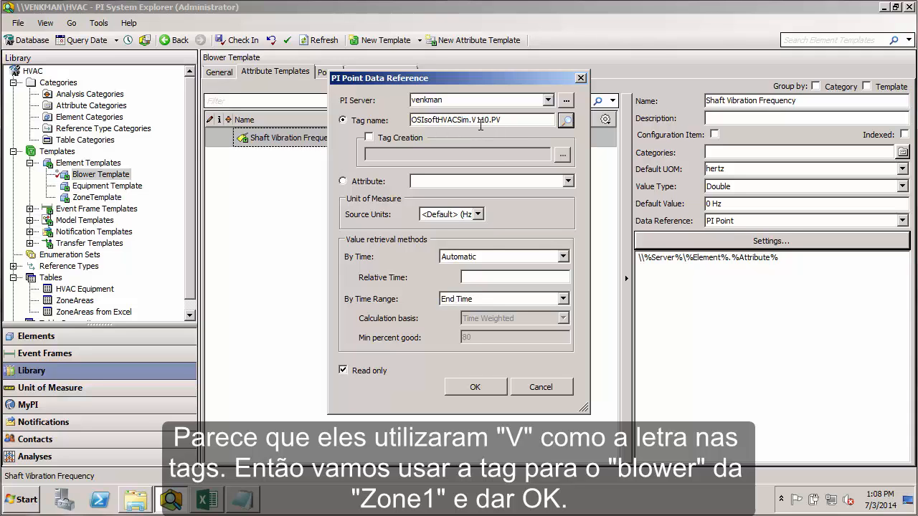
pyautogui.click(475, 387)
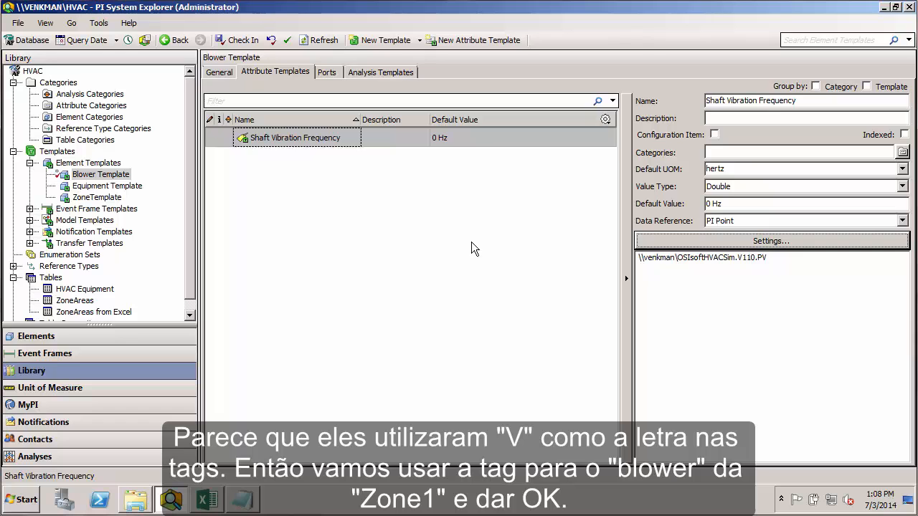
# Step: Add a second attribute template named Fan Speed to the Blower Template
pyautogui.rightClick(347, 199)
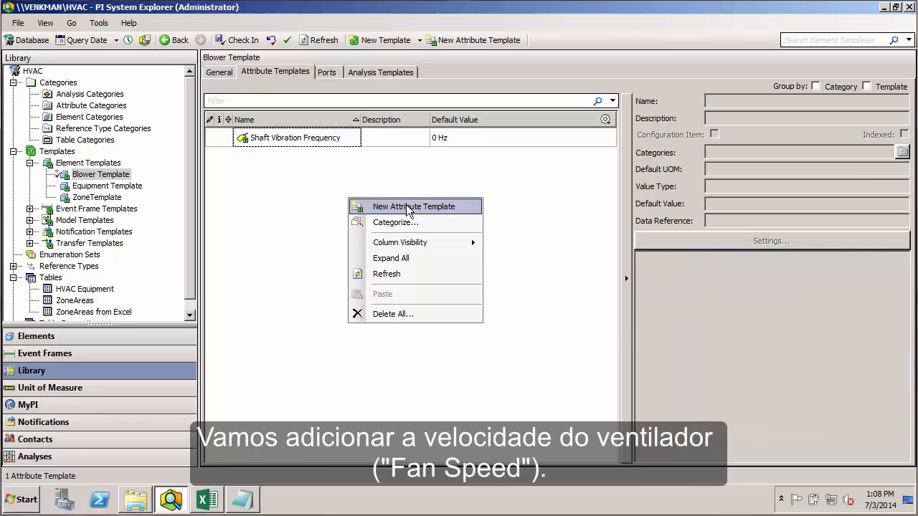
pyautogui.click(406, 207)
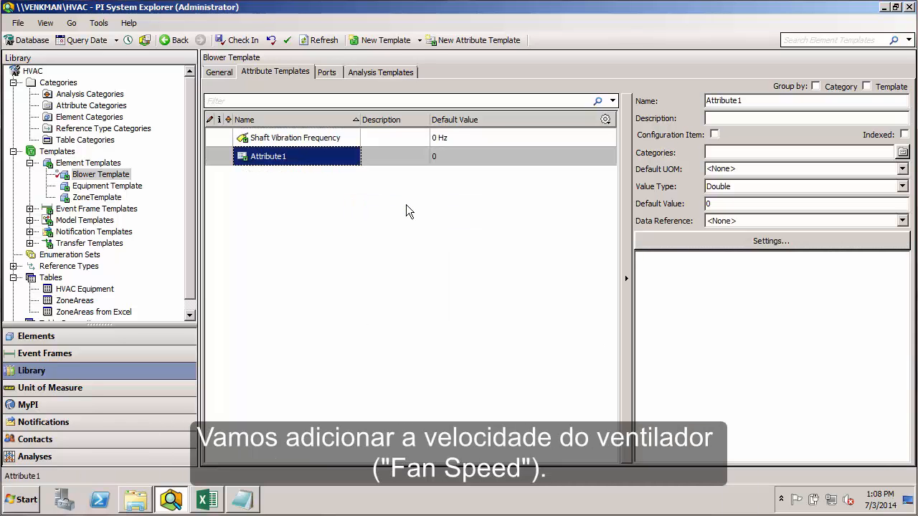
pyautogui.doubleClick(750, 104)
pyautogui.write('F')
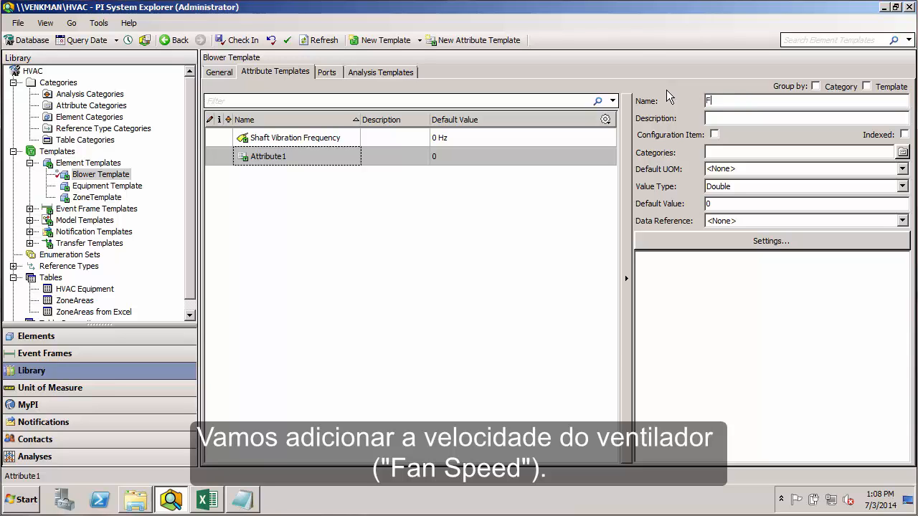
pyautogui.write('an Speed')
# Step: Set the Fan Speed attribute's default UOM to revolution per minute and its data reference to PI Point
pyautogui.click(903, 169)
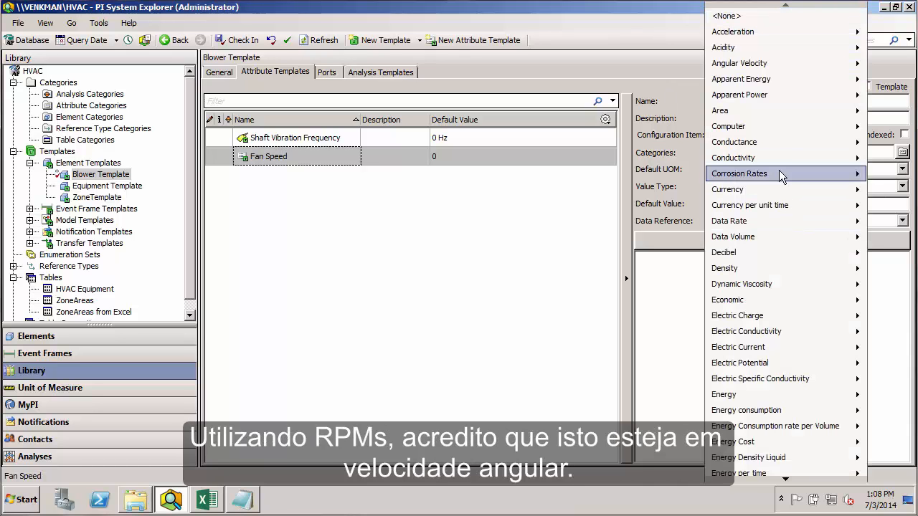
pyautogui.moveTo(769, 66)
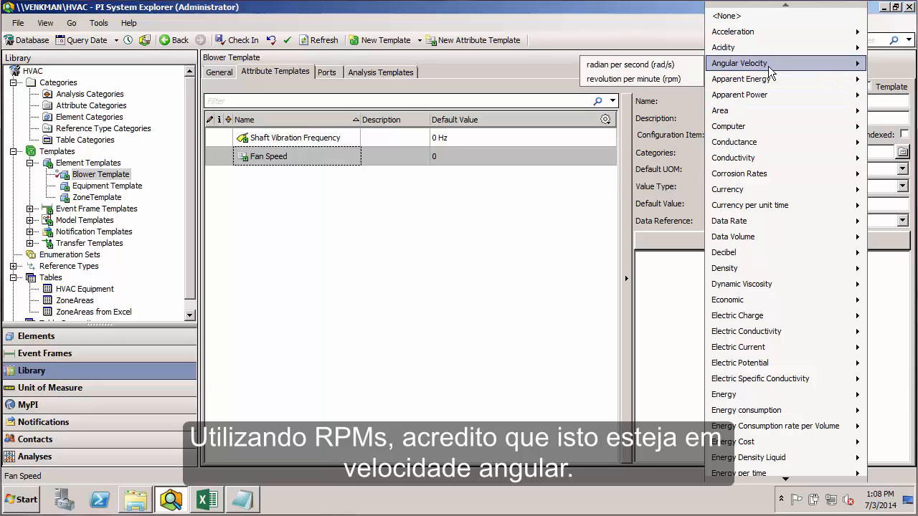
pyautogui.click(633, 79)
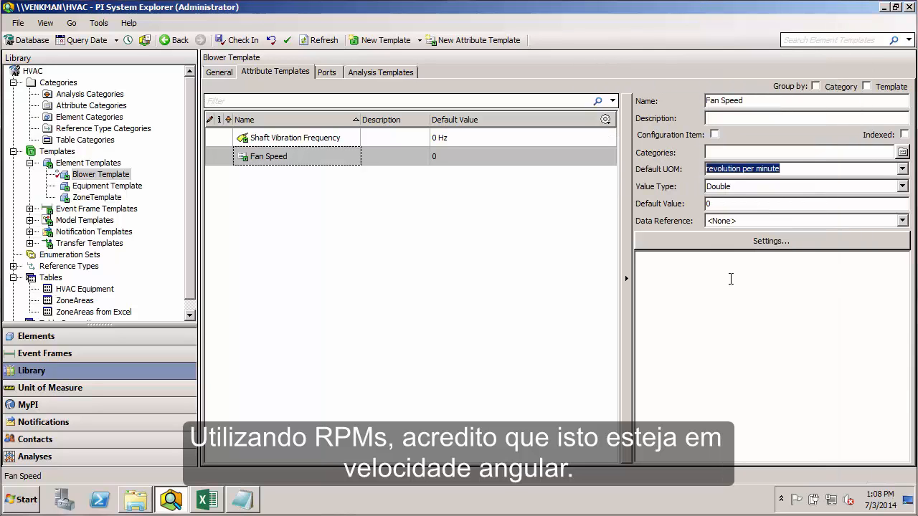
pyautogui.click(901, 221)
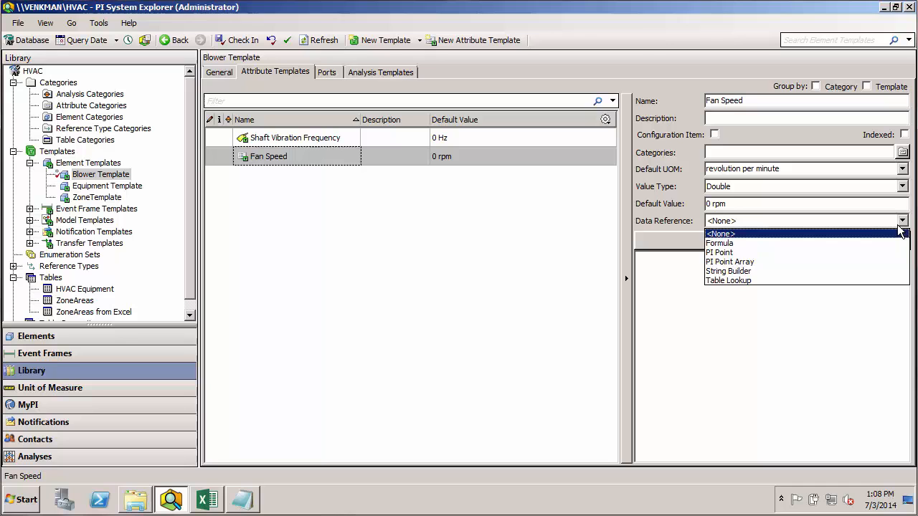
pyautogui.click(780, 251)
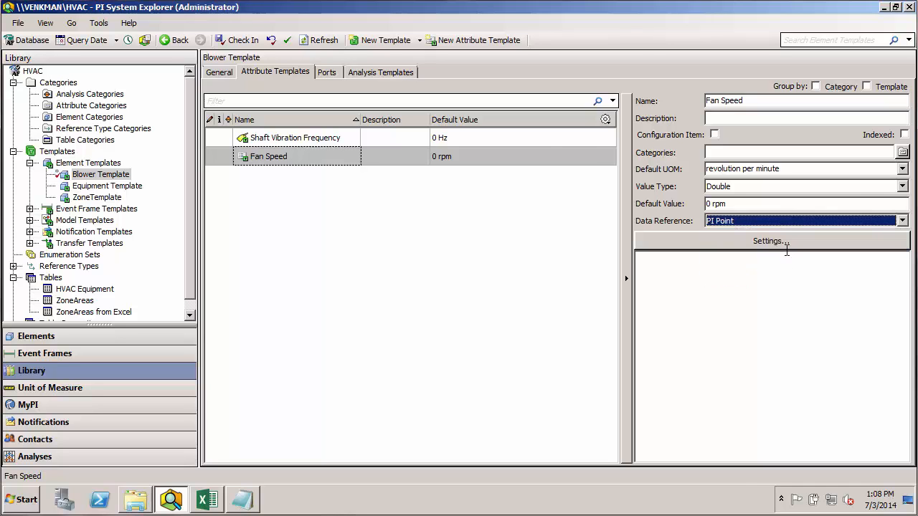
# Step: Search the PI tags by description for *fan* and assign OSIsoftHVACSim.R110.PV as the Fan Speed attribute's tag
pyautogui.click(781, 242)
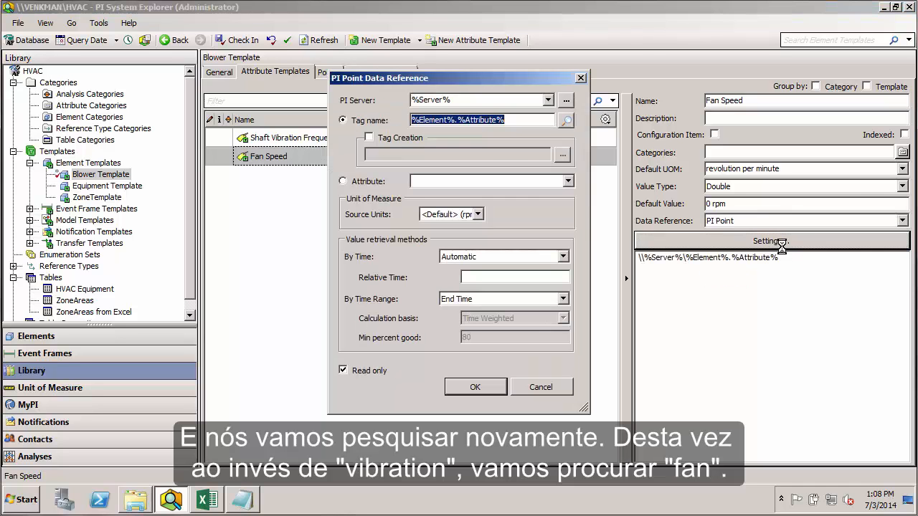
pyautogui.click(562, 122)
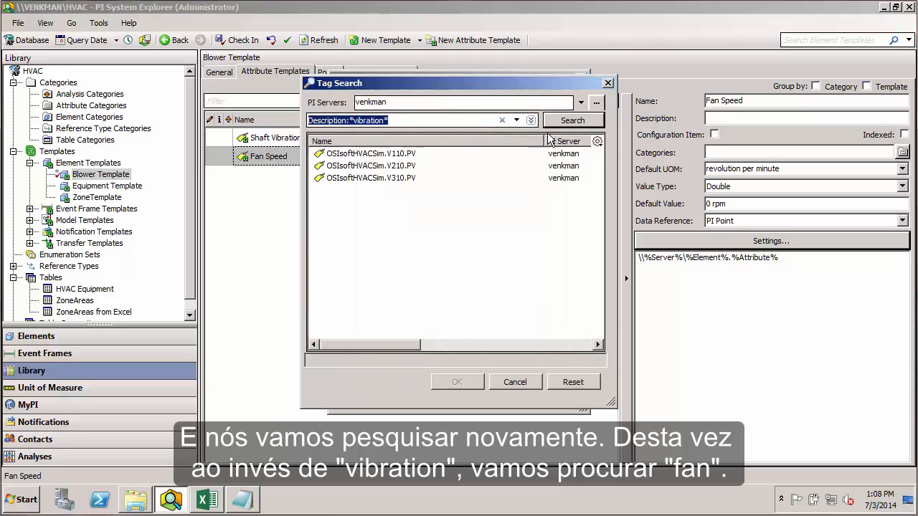
pyautogui.click(353, 121)
pyautogui.moveTo(353, 121); pyautogui.dragTo(485, 120)
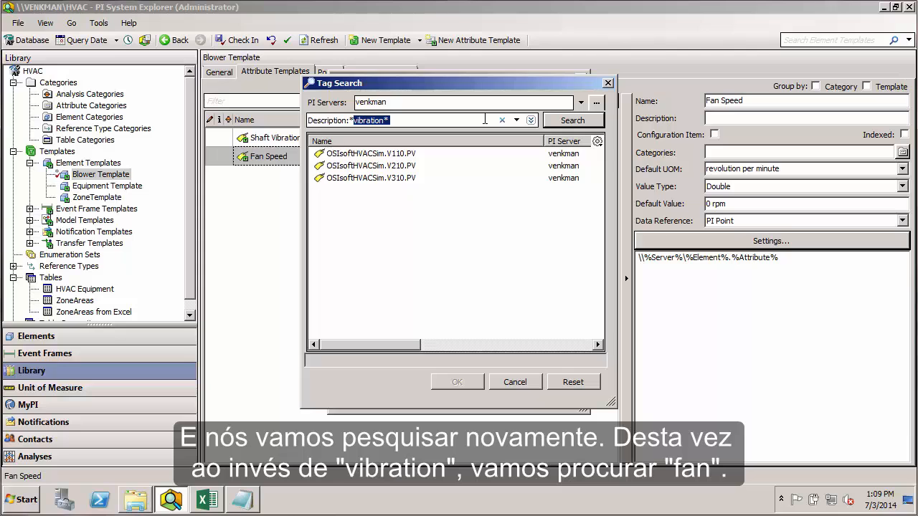
pyautogui.hotkey('shift', 'Left')
pyautogui.write('fan')
pyautogui.press('Return')
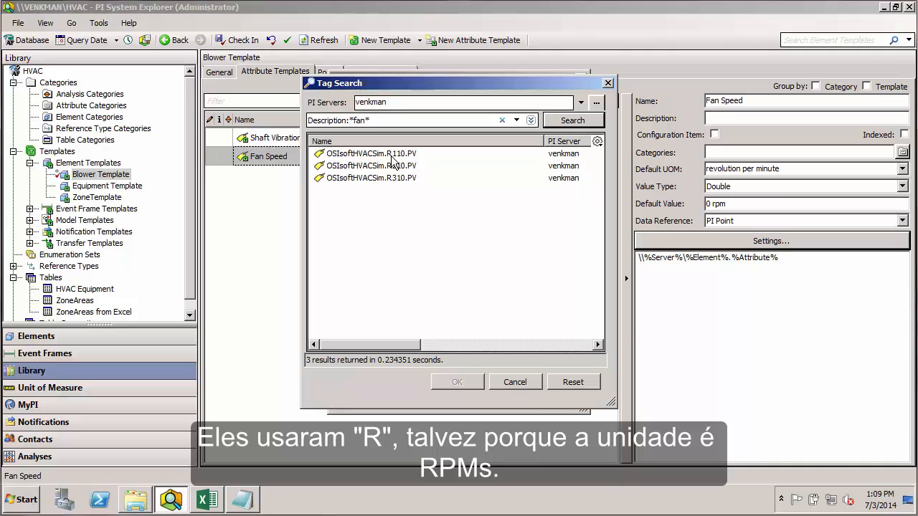
pyautogui.click(393, 159)
pyautogui.click(456, 386)
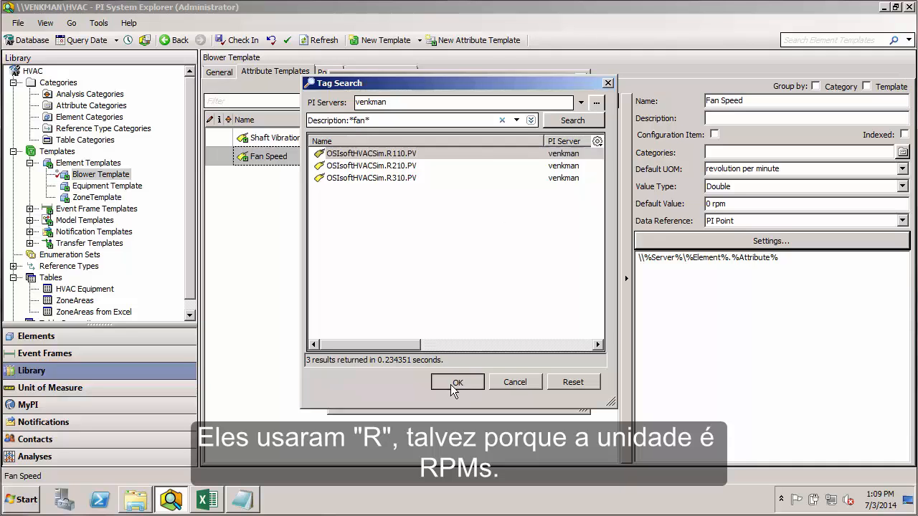
pyautogui.click(475, 384)
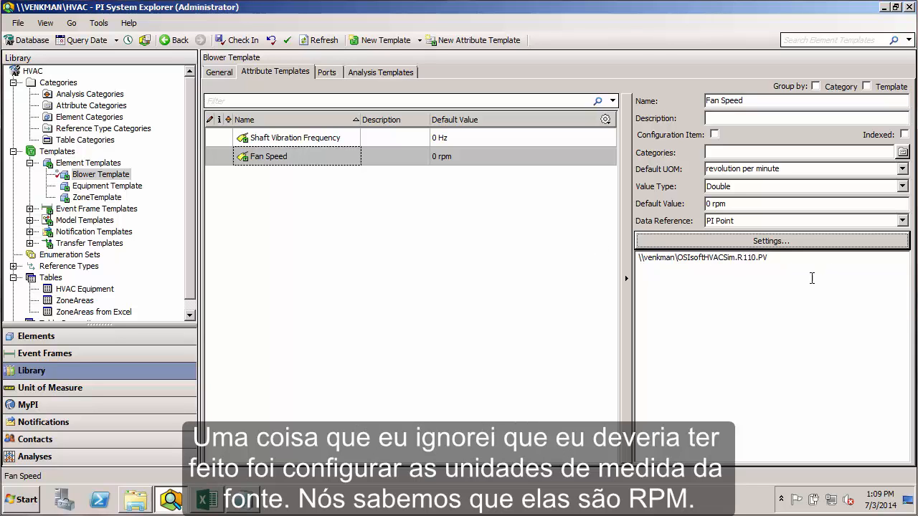
# Step: Set the source units of the Fan Speed attribute's PI Point data reference to rpm
pyautogui.click(768, 241)
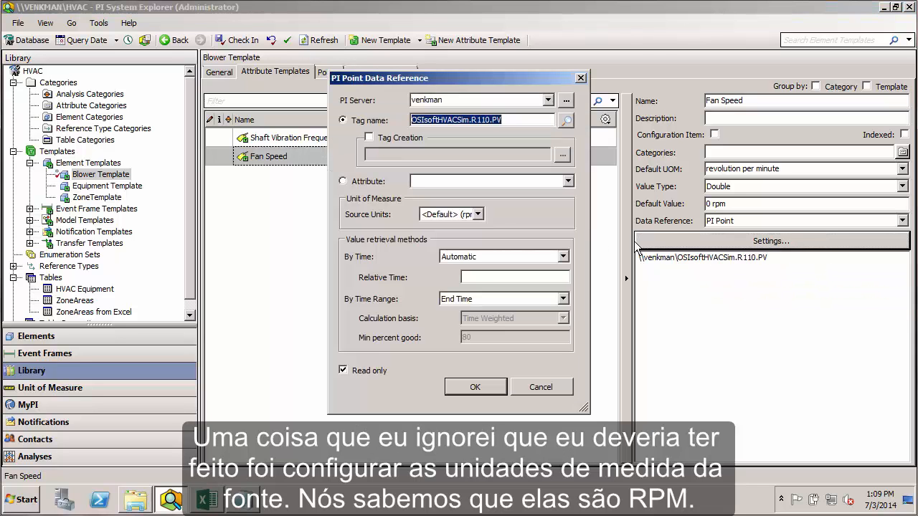
pyautogui.click(475, 214)
pyautogui.click(459, 245)
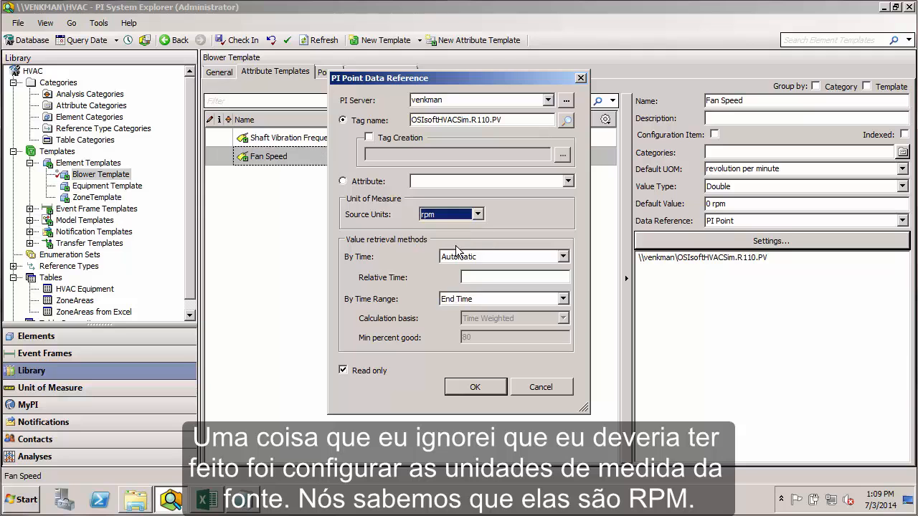
pyautogui.click(476, 386)
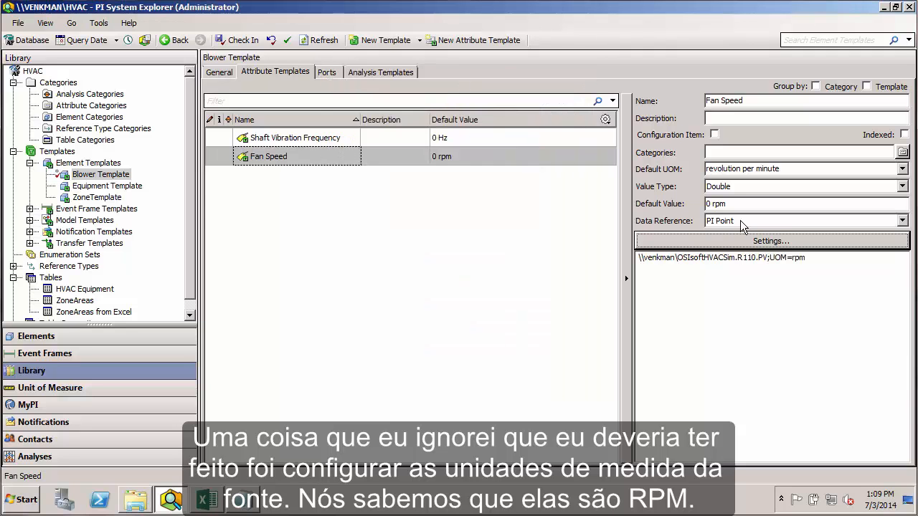
# Step: Set the source units of the Shaft Vibration Frequency attribute's PI Point data reference to Hz
pyautogui.click(303, 144)
pyautogui.click(789, 242)
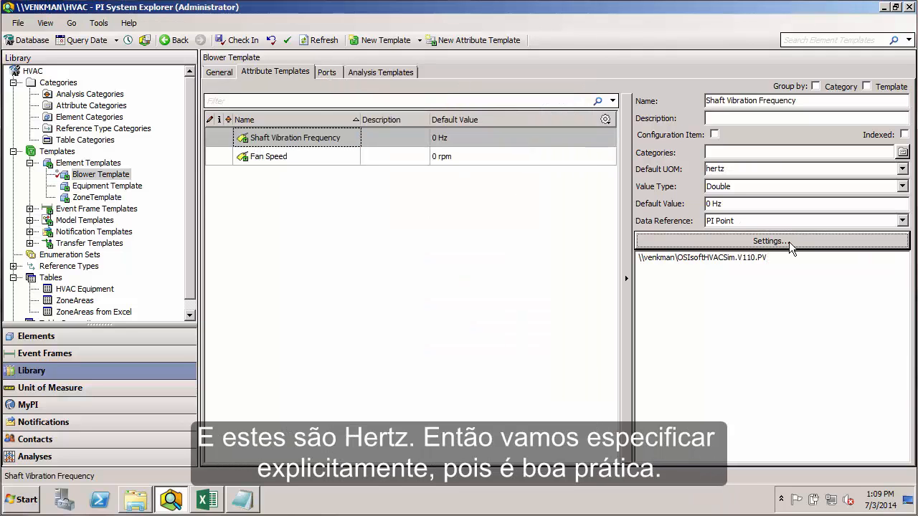
pyautogui.click(478, 215)
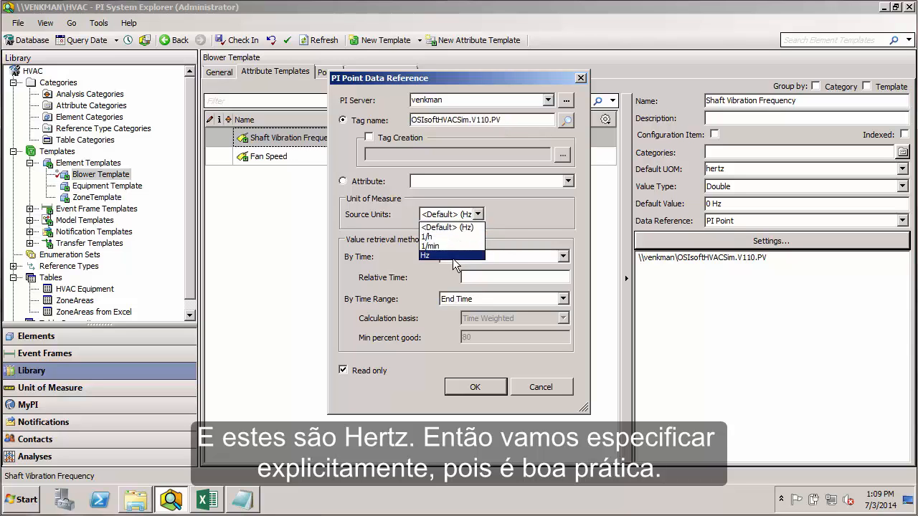
pyautogui.click(459, 252)
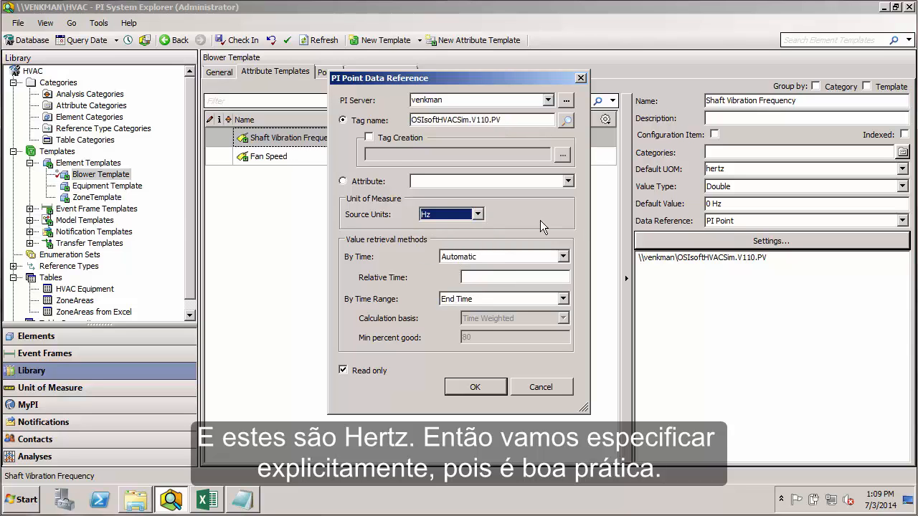
pyautogui.click(475, 387)
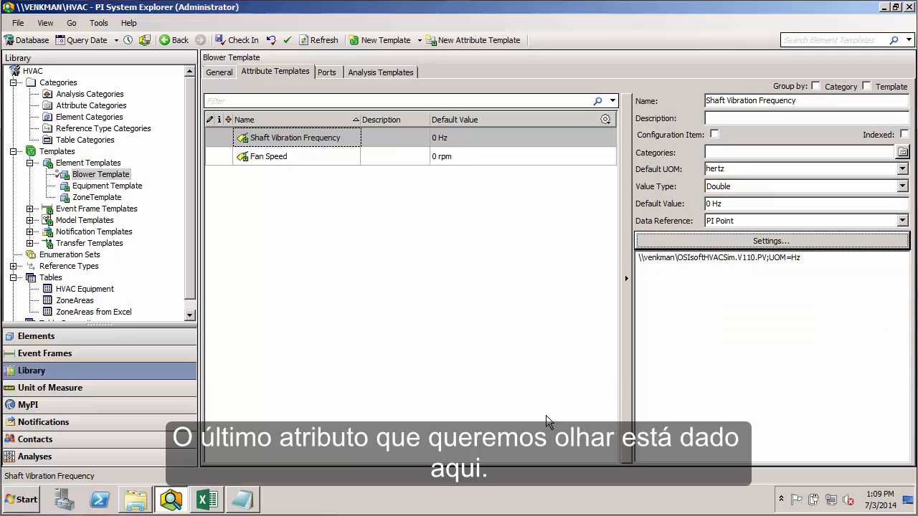
# Step: Check the blower voltage rating in the MaintGroupMtg.txt notes and compare the Blower Template's attributes with the Equipment Template's Voltage Rating attribute
pyautogui.click(241, 502)
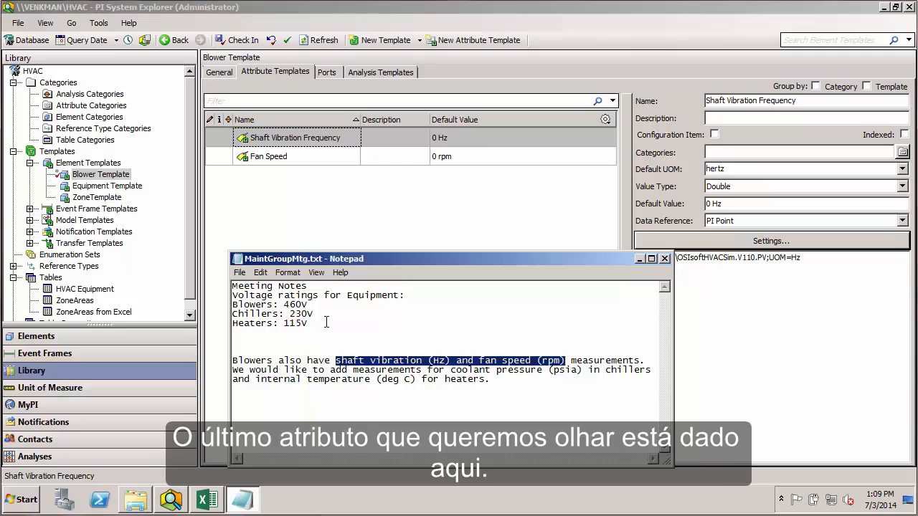
pyautogui.moveTo(284, 304); pyautogui.dragTo(311, 303)
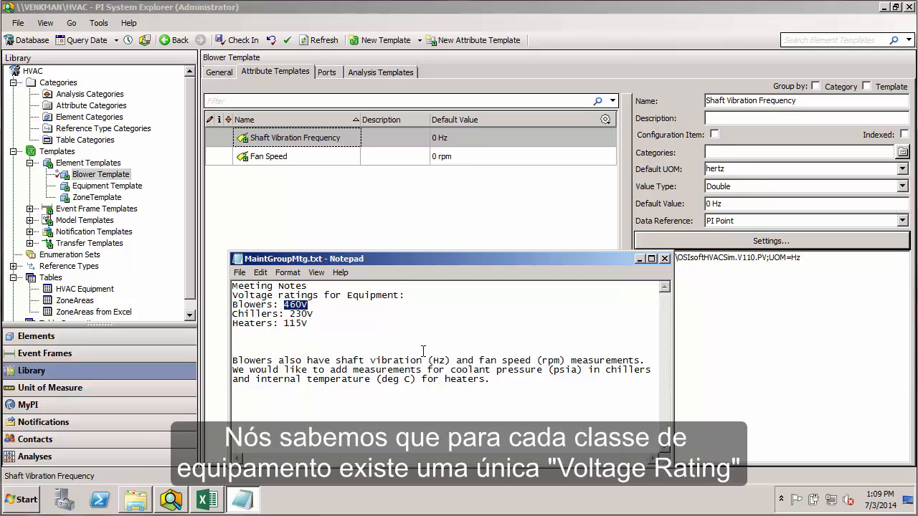
pyautogui.click(638, 258)
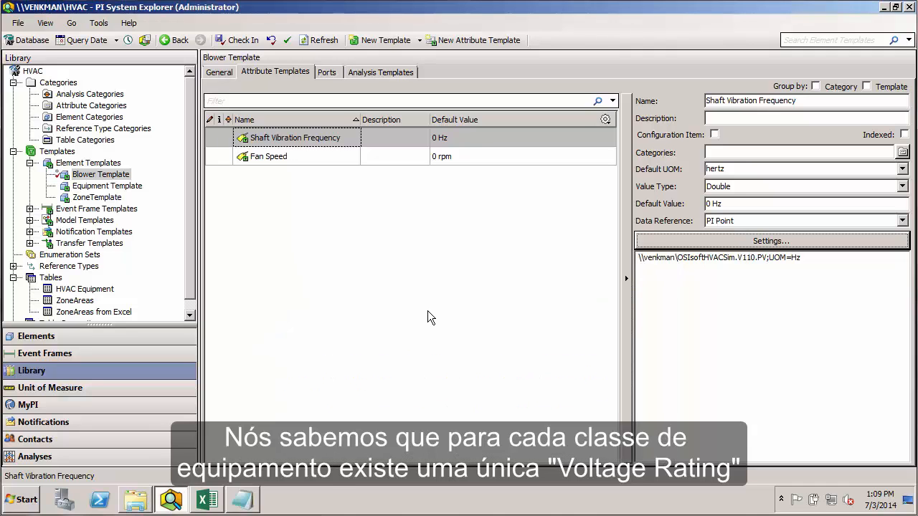
pyautogui.click(114, 186)
pyautogui.click(276, 270)
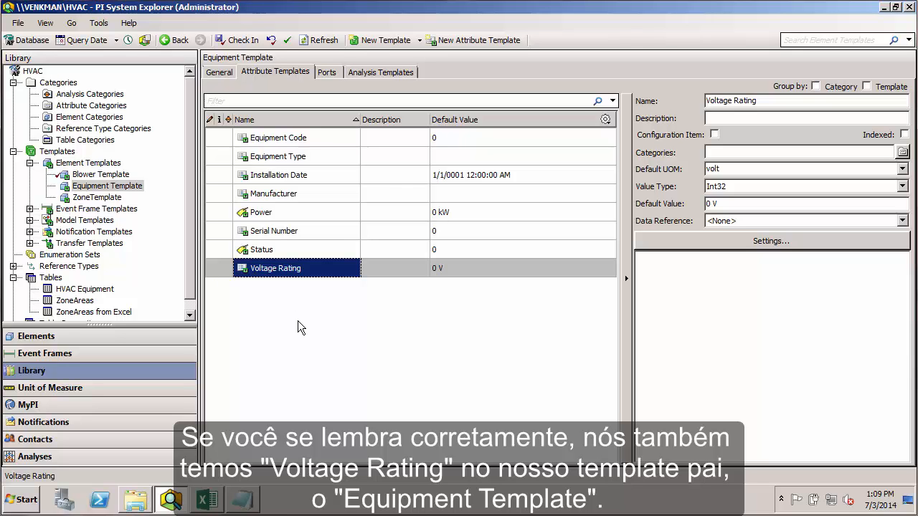
pyautogui.click(99, 177)
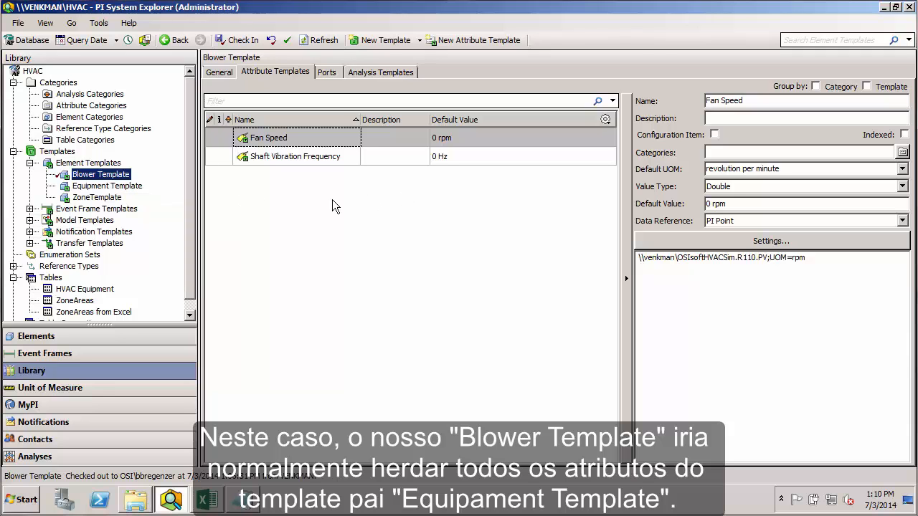
pyautogui.click(115, 186)
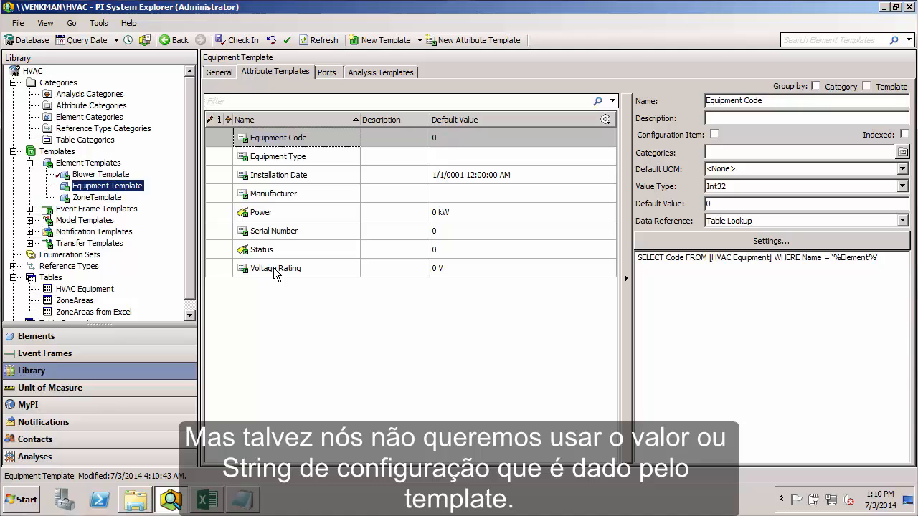
pyautogui.click(104, 175)
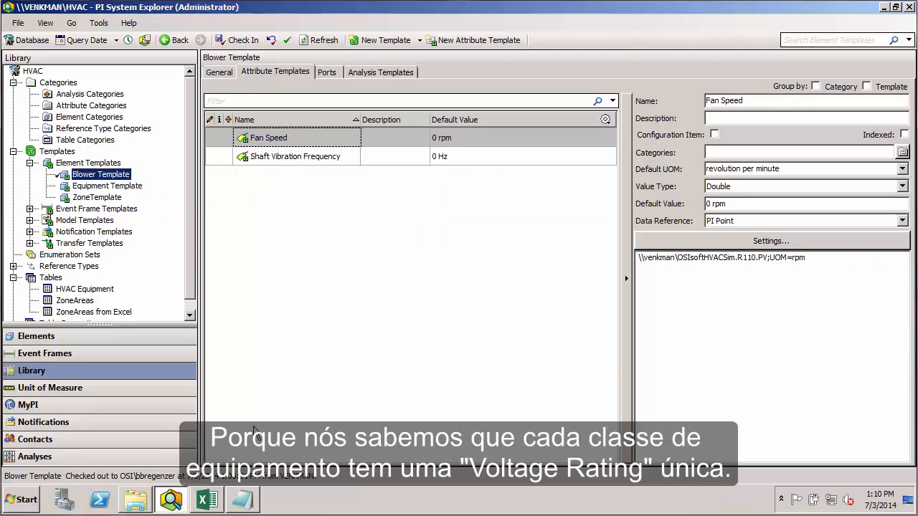
pyautogui.click(242, 500)
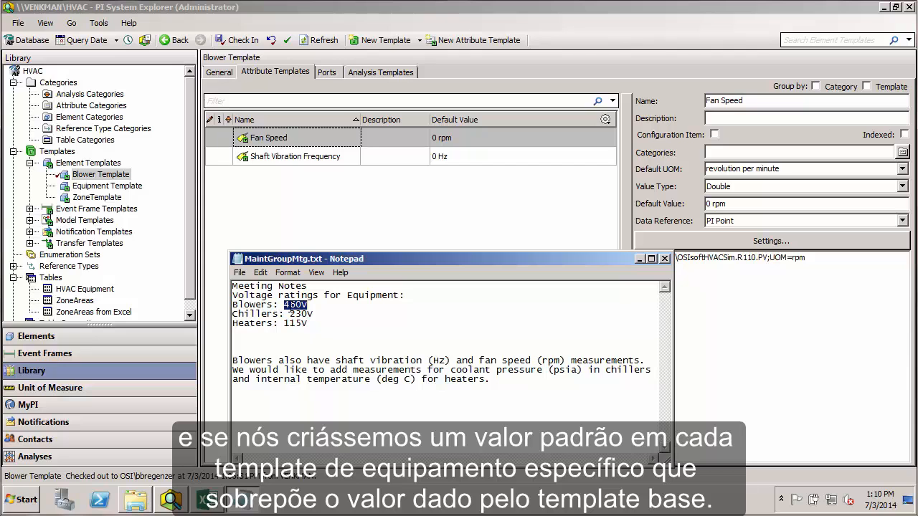
pyautogui.click(117, 187)
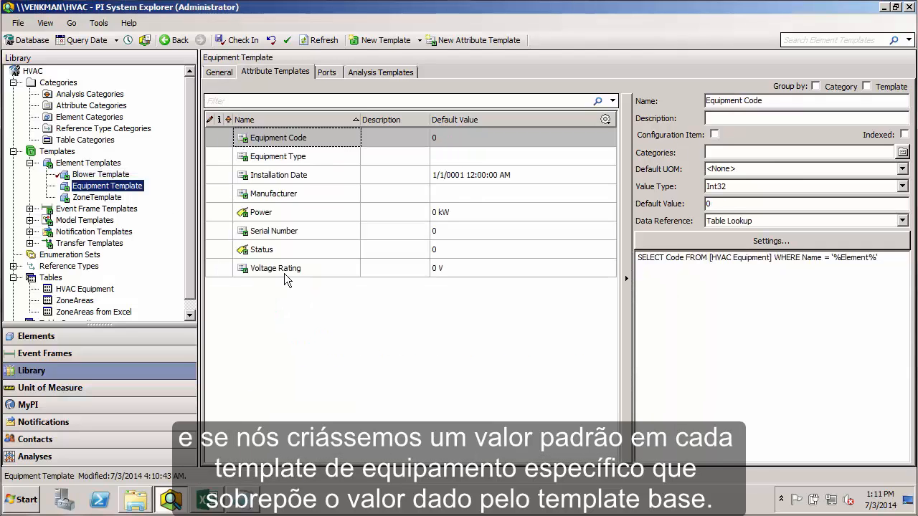
# Step: Add an attribute template named Voltage Rating to the Blower Template, matching the parent template's attribute name
pyautogui.click(114, 179)
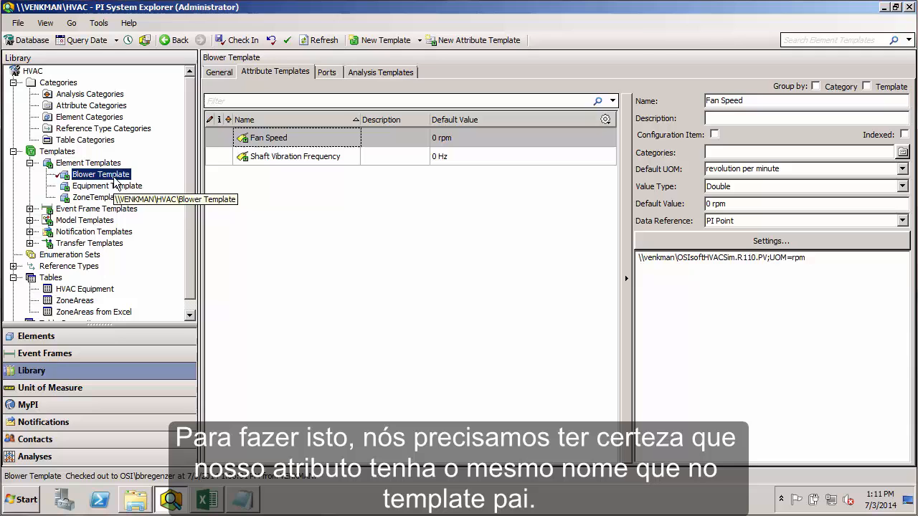
pyautogui.rightClick(301, 207)
pyautogui.click(344, 211)
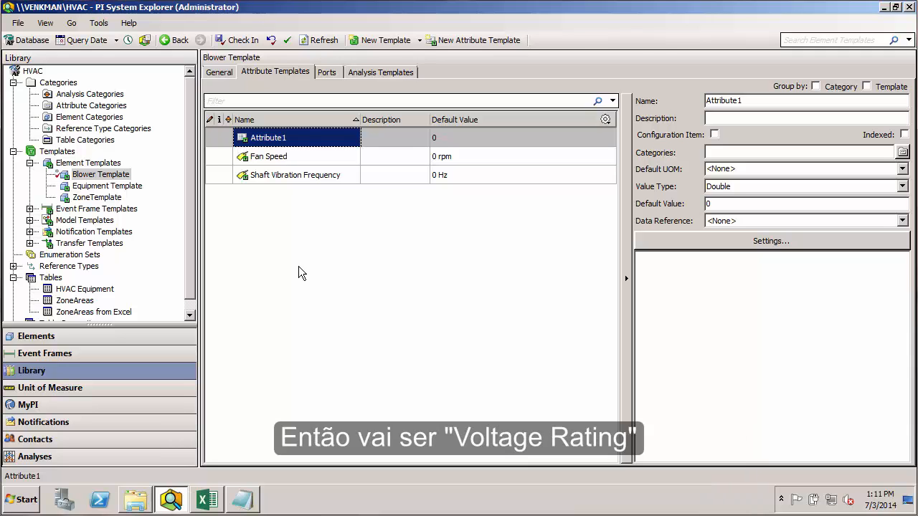
pyautogui.write('R')
pyautogui.press('BackSpace')
pyautogui.write('V')
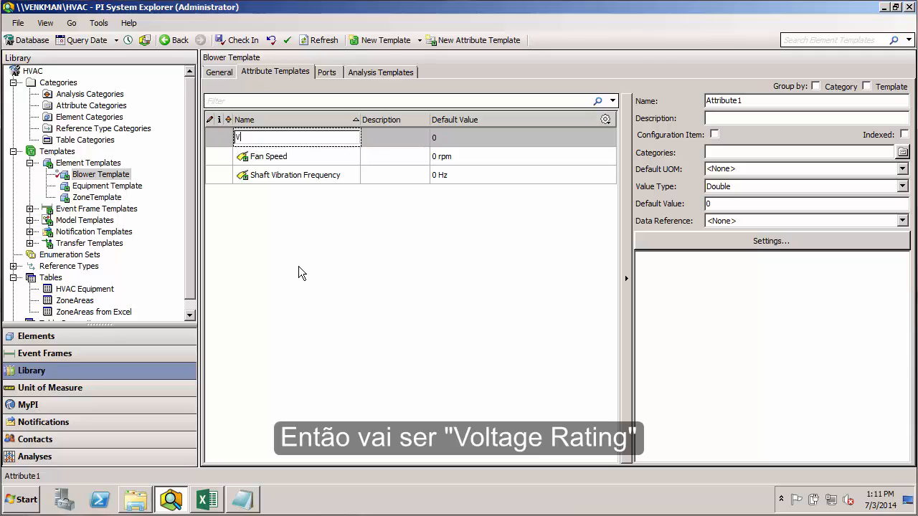
pyautogui.write('oltage Rating')
pyautogui.press('Return')
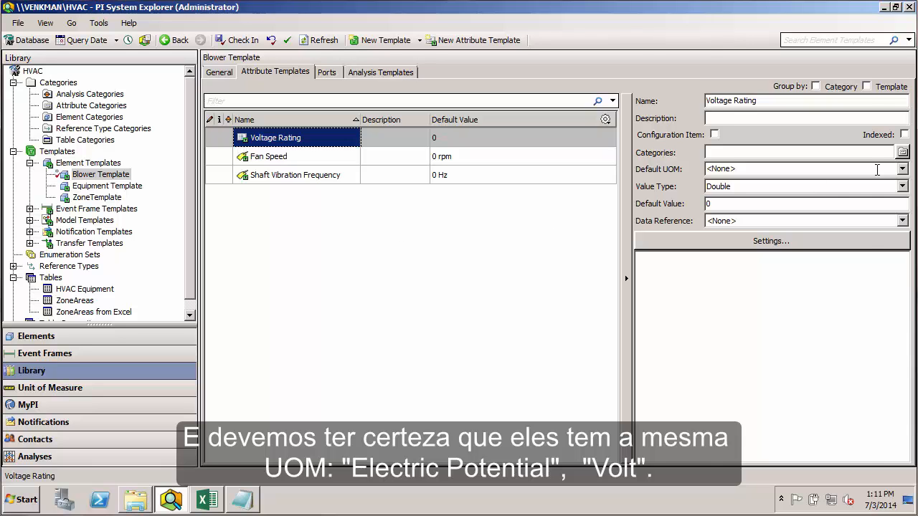
# Step: Set the Blower Template's Voltage Rating attribute to the default unit volt (Electric Potential) and a default value of 460
pyautogui.click(902, 169)
pyautogui.moveTo(772, 285)
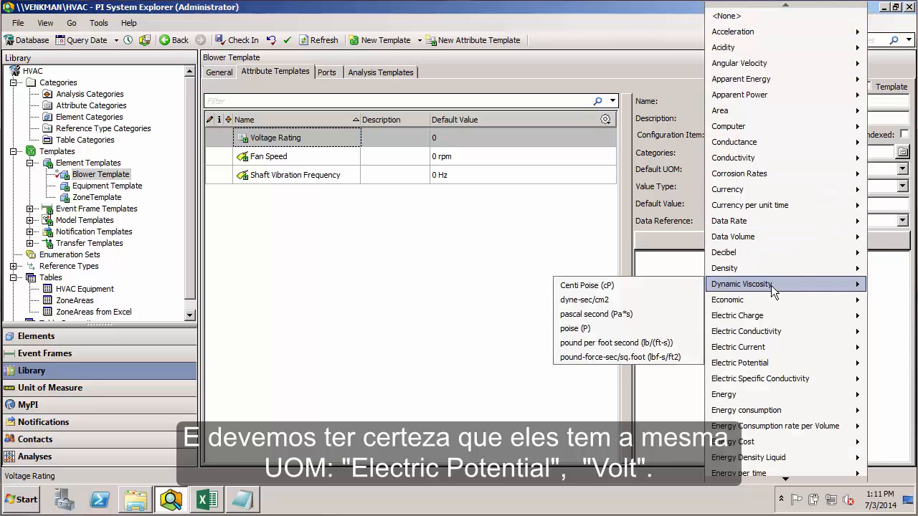
pyautogui.moveTo(768, 365)
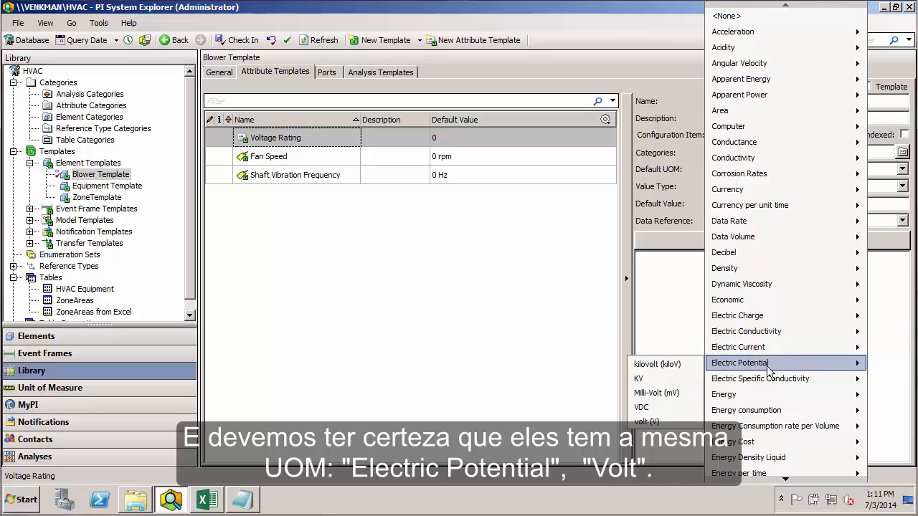
pyautogui.click(647, 422)
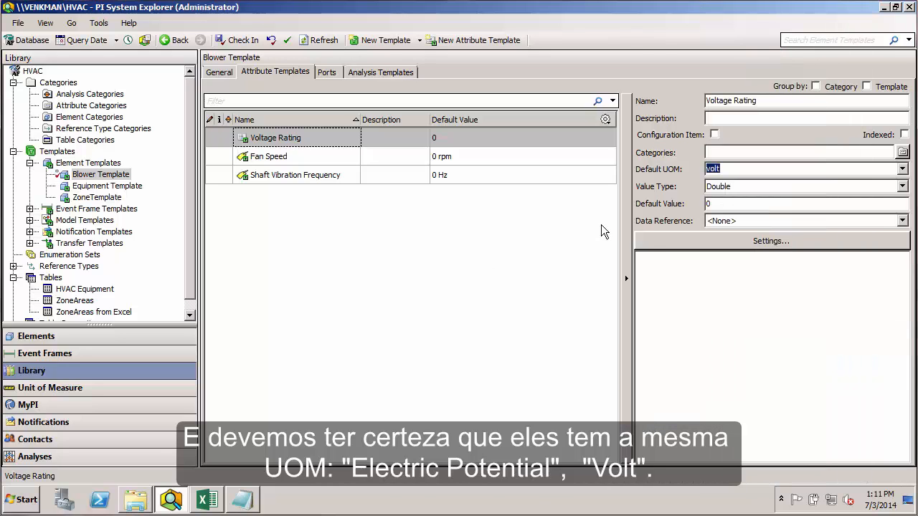
pyautogui.click(724, 204)
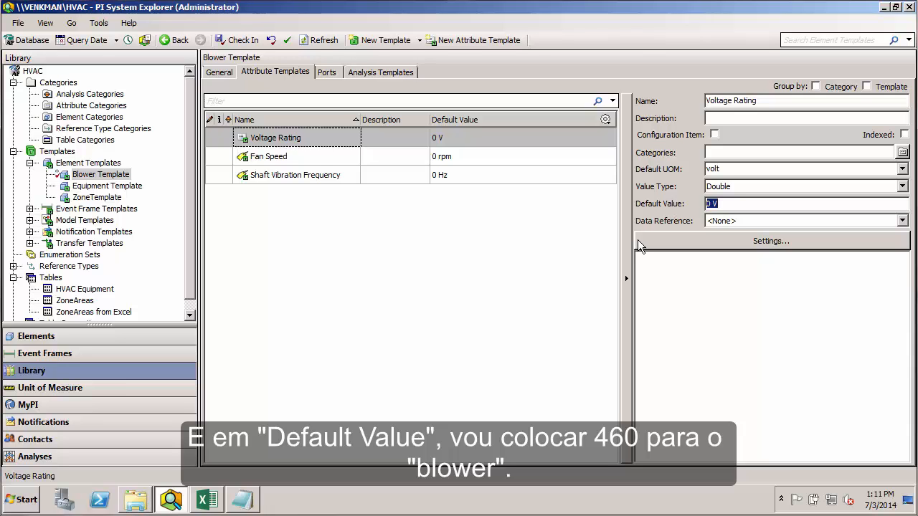
pyautogui.write('460')
pyautogui.press('Return')
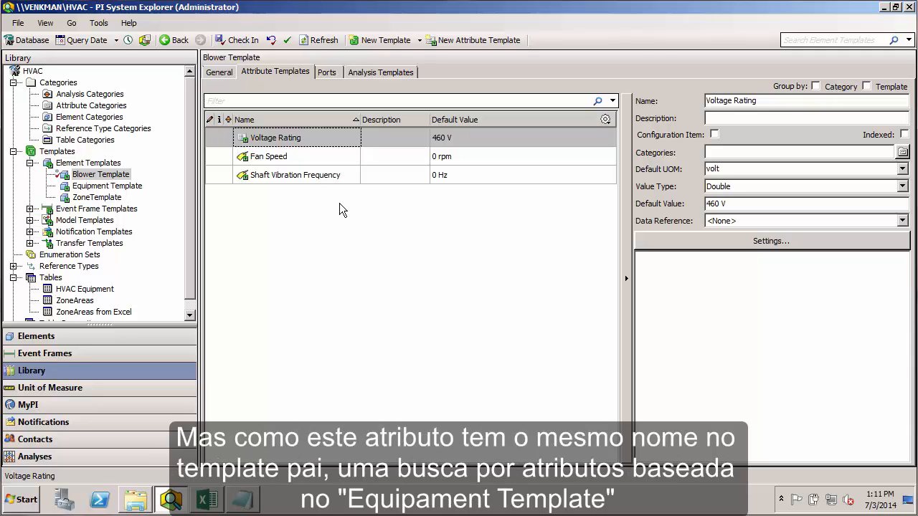
# Step: Check in the Blower Template and create a new top-level test element based on it
pyautogui.click(134, 189)
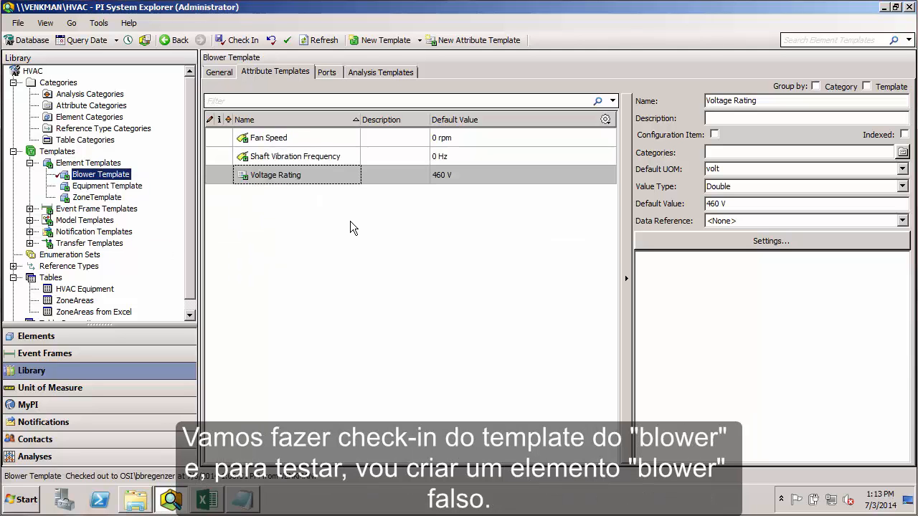
pyautogui.click(239, 43)
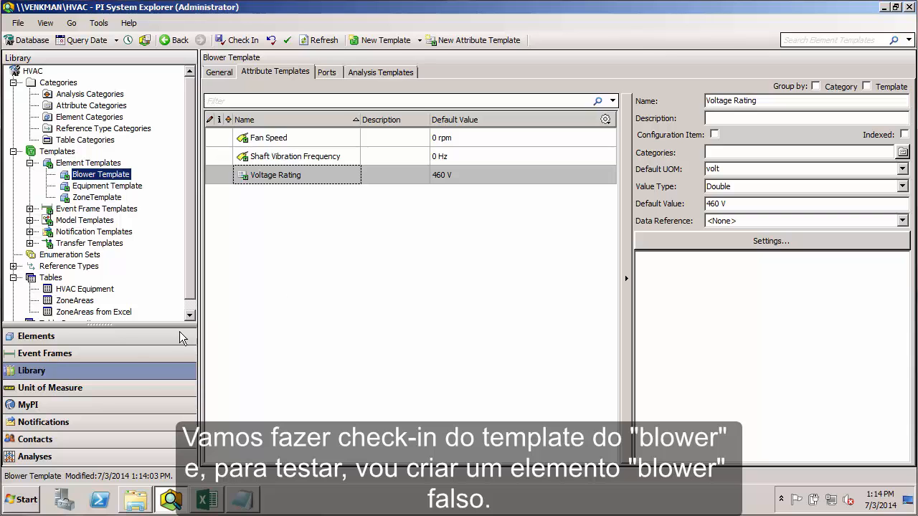
pyautogui.click(98, 337)
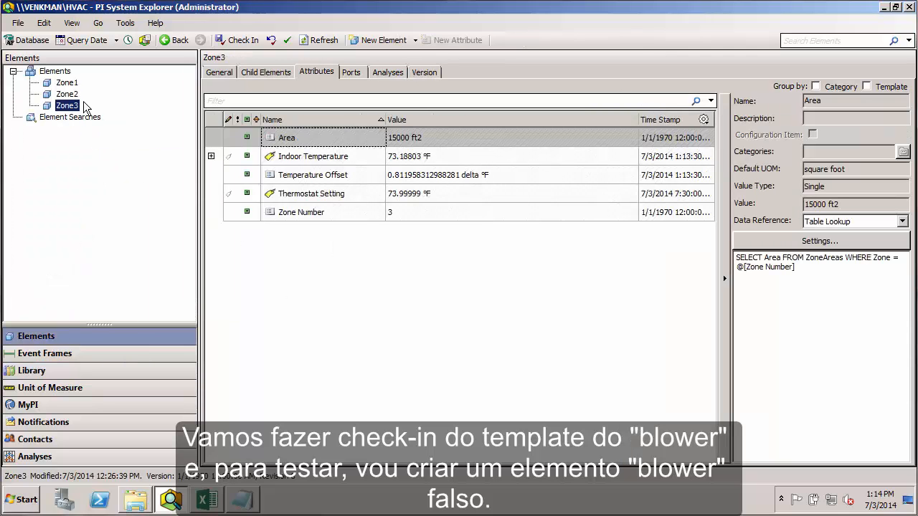
pyautogui.click(58, 71)
pyautogui.rightClick(60, 75)
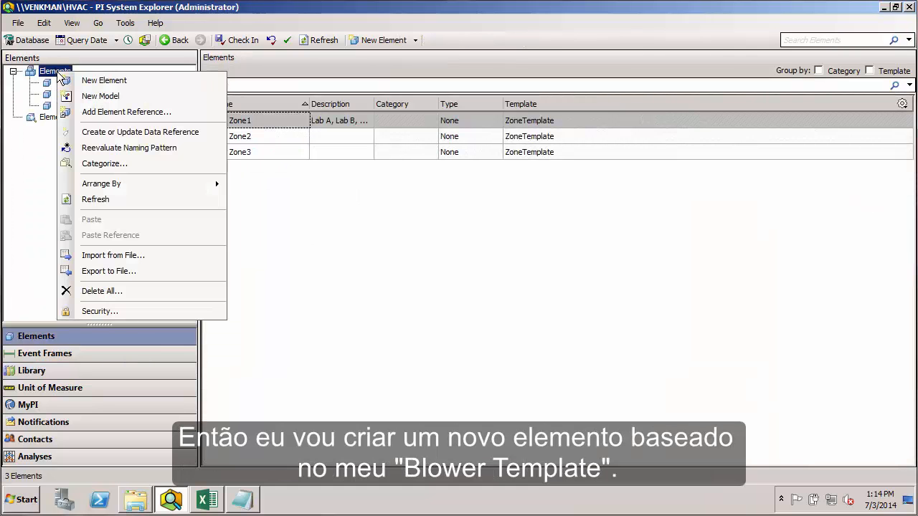
pyautogui.click(99, 81)
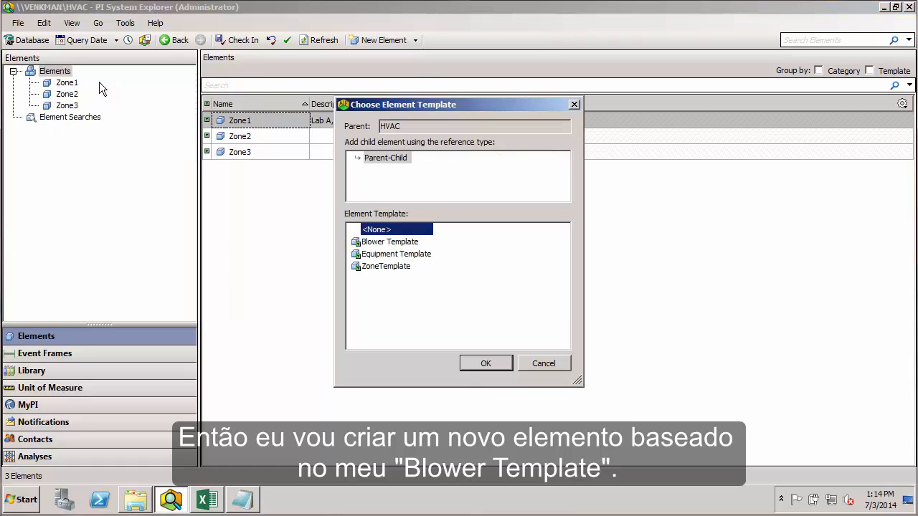
pyautogui.click(399, 244)
pyautogui.click(486, 364)
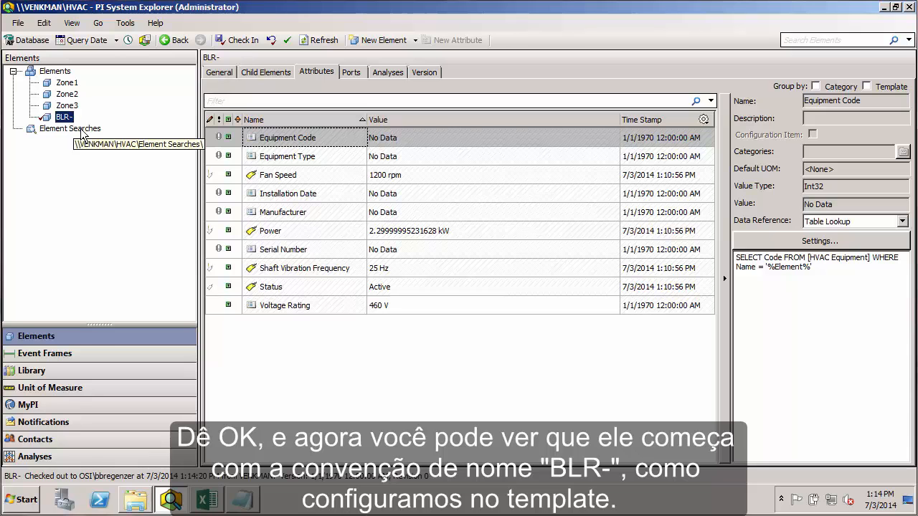
# Step: Check the naming pattern in the Blower Template's general properties against the new element's name
pyautogui.click(68, 372)
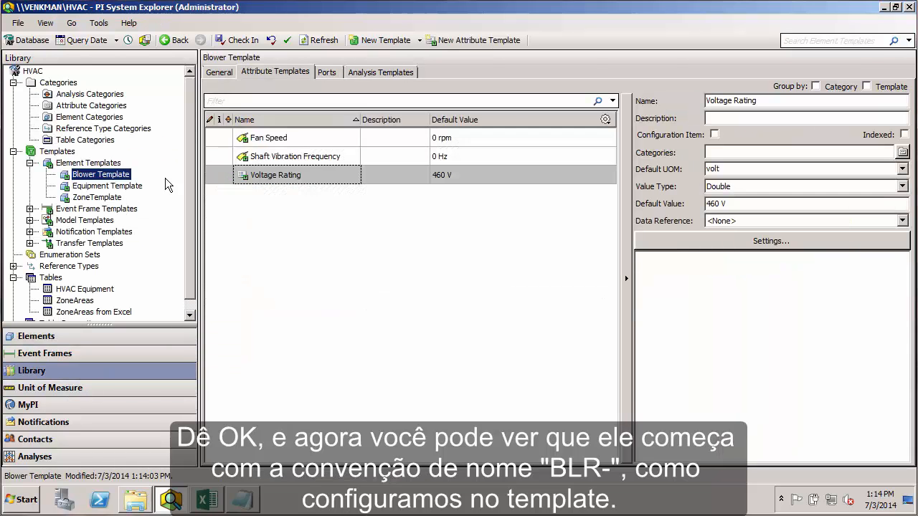
pyautogui.click(219, 72)
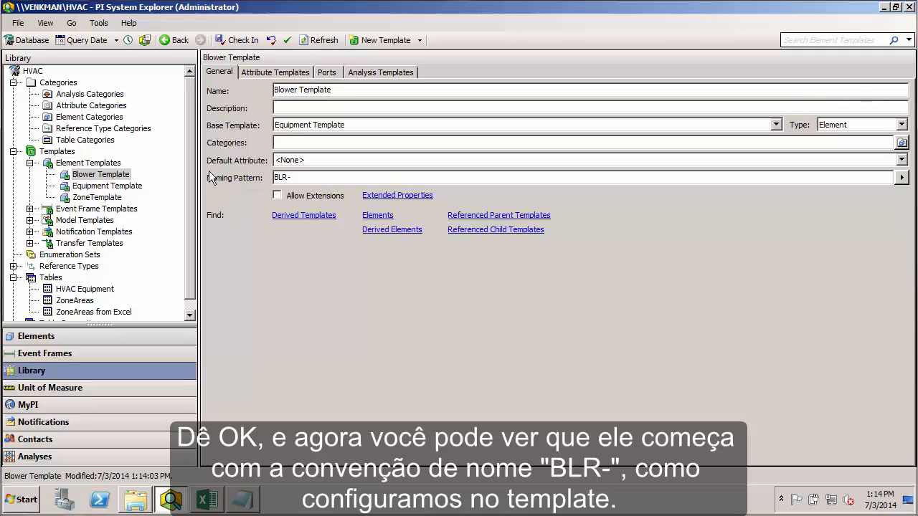
pyautogui.hotkey('ctrl', '2')
pyautogui.moveTo(201, 159); pyautogui.dragTo(143, 105)
pyautogui.moveTo(204, 166); pyautogui.dragTo(304, 193)
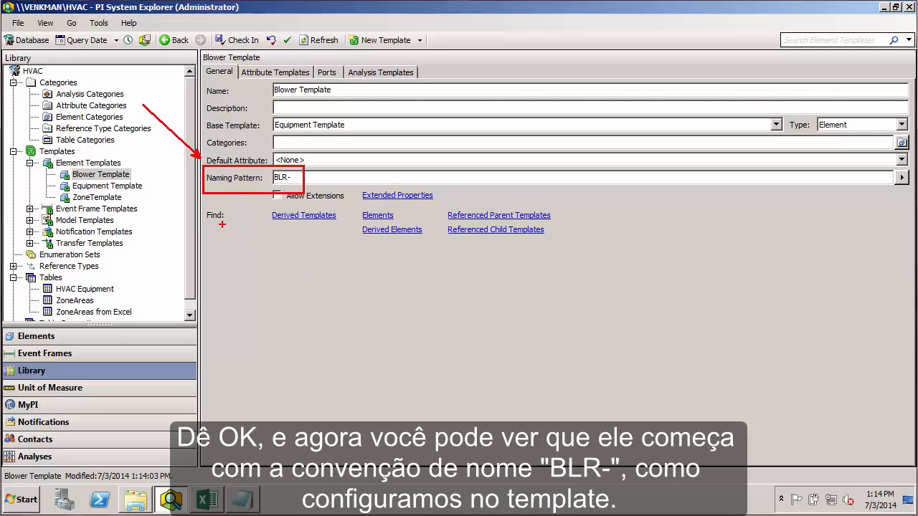
pyautogui.press('Escape')
# Step: Examine the new blower element's attributes, selecting together those it has in common with the Equipment Template
pyautogui.click(68, 339)
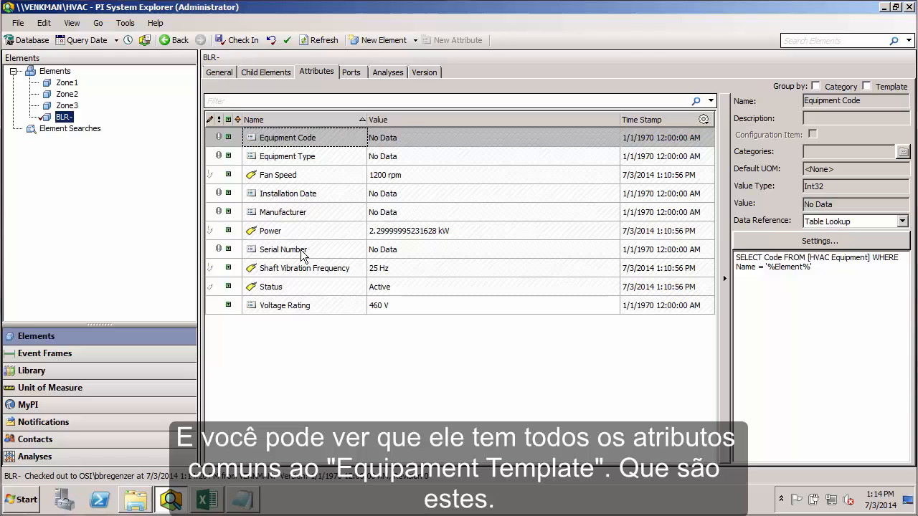
pyautogui.click(291, 146)
pyautogui.keyDown('shift'); pyautogui.click(295, 158); pyautogui.keyUp('shift')
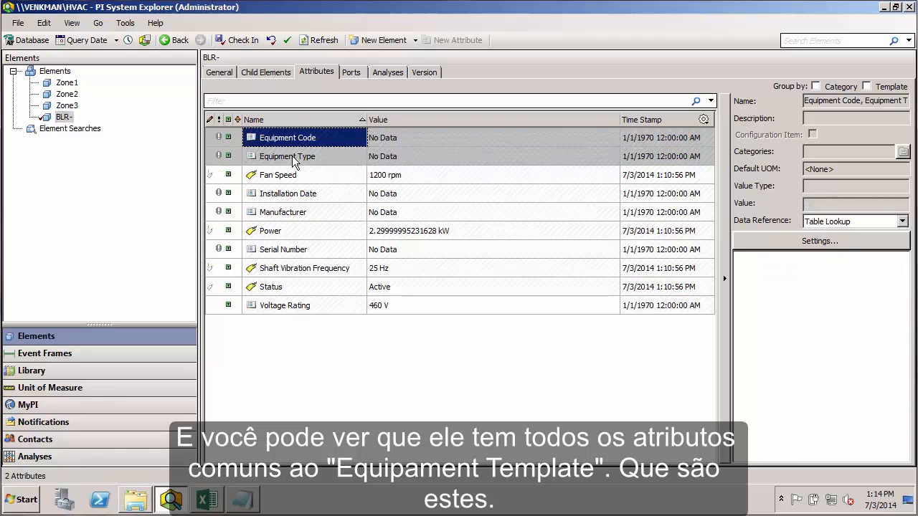
pyautogui.keyDown('ctrl'); pyautogui.click(300, 194); pyautogui.keyUp('ctrl')
pyautogui.keyDown('ctrl'); pyautogui.click(293, 210); pyautogui.keyUp('ctrl')
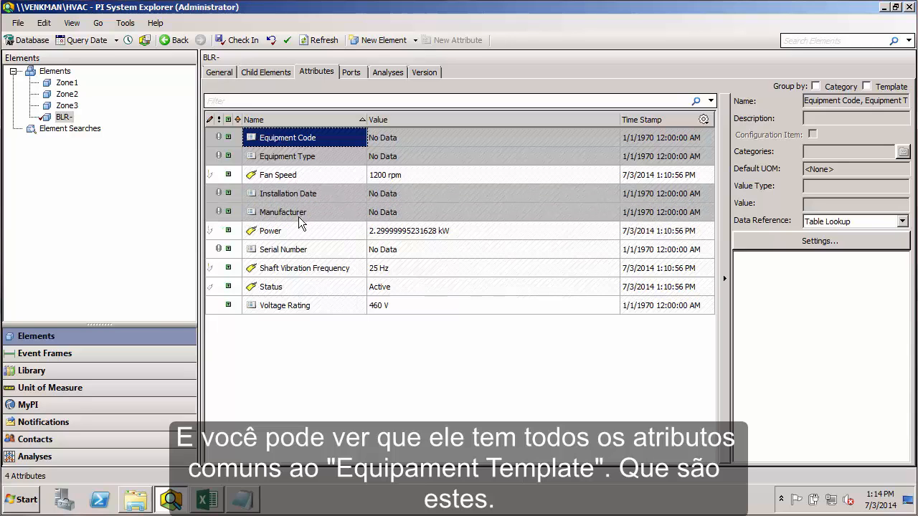
pyautogui.keyDown('ctrl'); pyautogui.click(296, 234); pyautogui.keyUp('ctrl')
pyautogui.keyDown('ctrl'); pyautogui.click(296, 251); pyautogui.keyUp('ctrl')
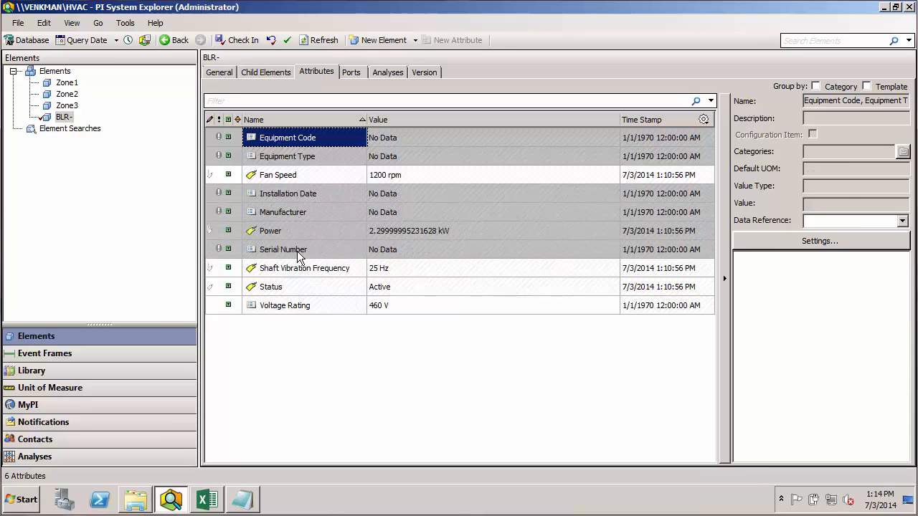
pyautogui.keyDown('ctrl'); pyautogui.click(297, 288); pyautogui.keyUp('ctrl')
pyautogui.keyDown('ctrl'); pyautogui.click(296, 306); pyautogui.keyUp('ctrl')
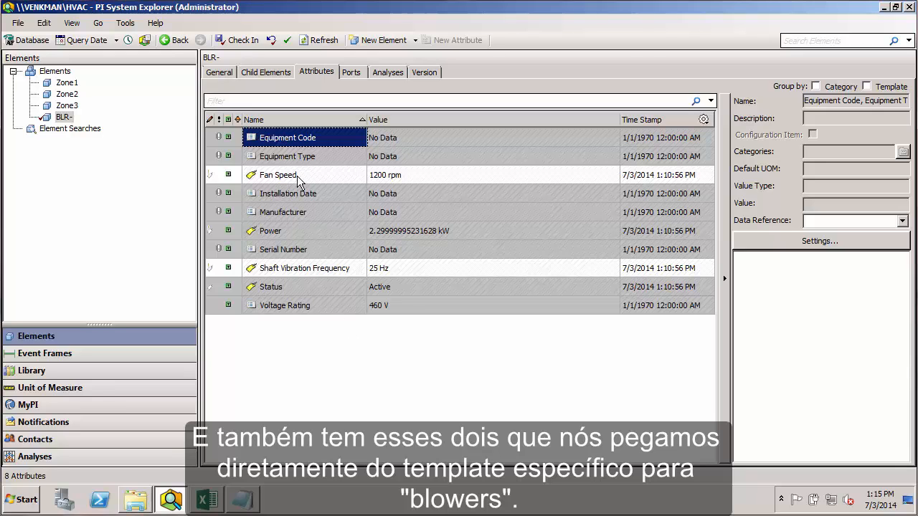
# Step: Point out the element's blower-specific Fan Speed and Shaft Vibration Frequency attributes and its overridden Voltage Rating
pyautogui.hotkey('ctrl', '2')
pyautogui.moveTo(359, 270); pyautogui.dragTo(415, 264)
pyautogui.moveTo(309, 174); pyautogui.dragTo(373, 167)
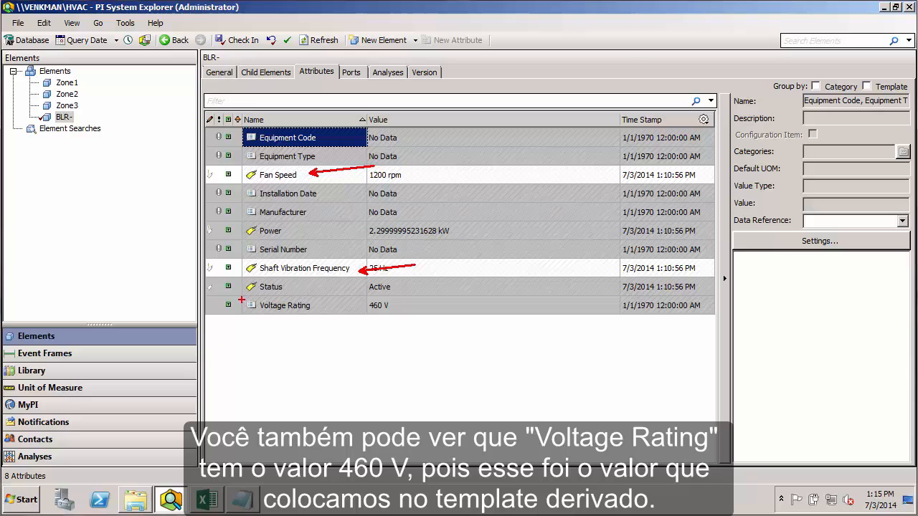
pyautogui.moveTo(242, 300); pyautogui.dragTo(400, 314)
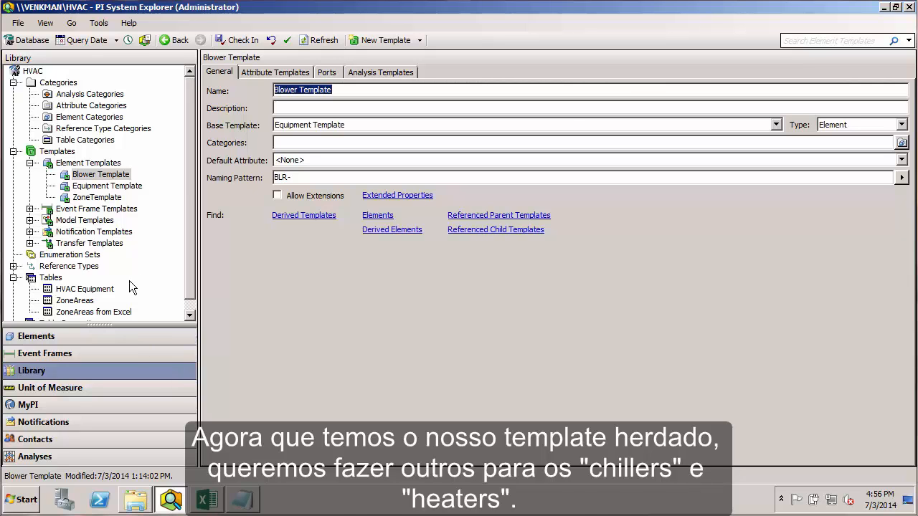
# Step: Create a new template derived from Equipment Template and name it Chiller Template
pyautogui.click(131, 185)
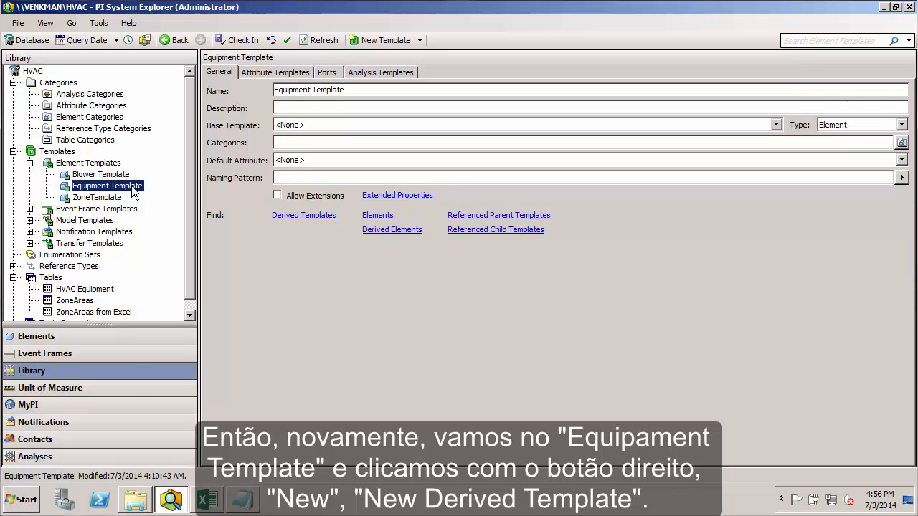
pyautogui.rightClick(131, 186)
pyautogui.moveTo(207, 195)
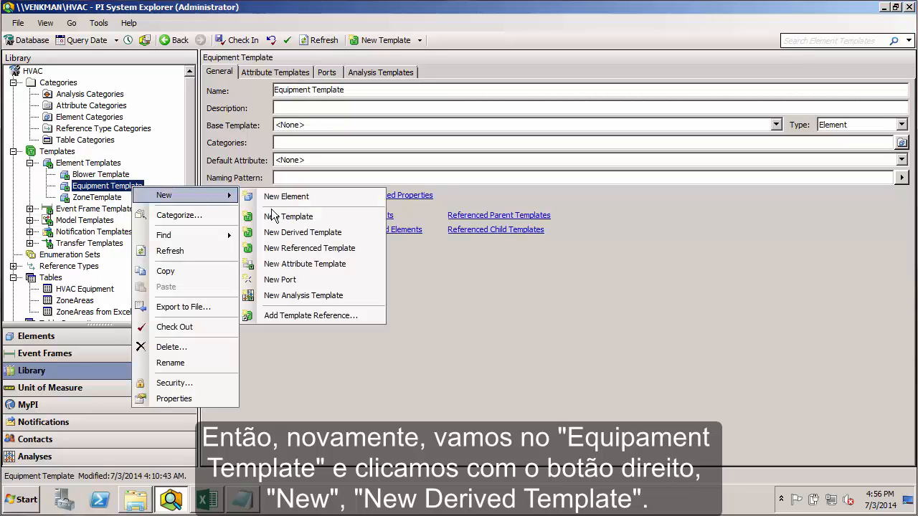
pyautogui.click(306, 233)
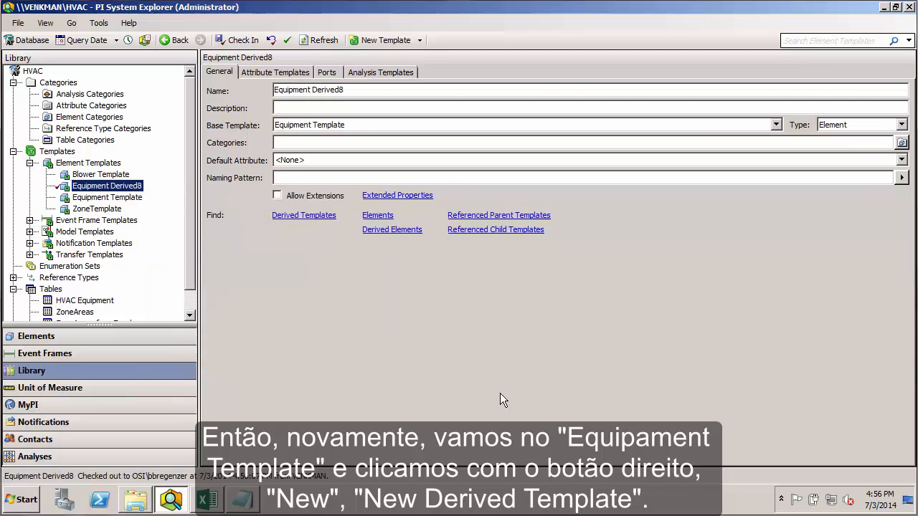
pyautogui.moveTo(353, 89); pyautogui.dragTo(220, 91)
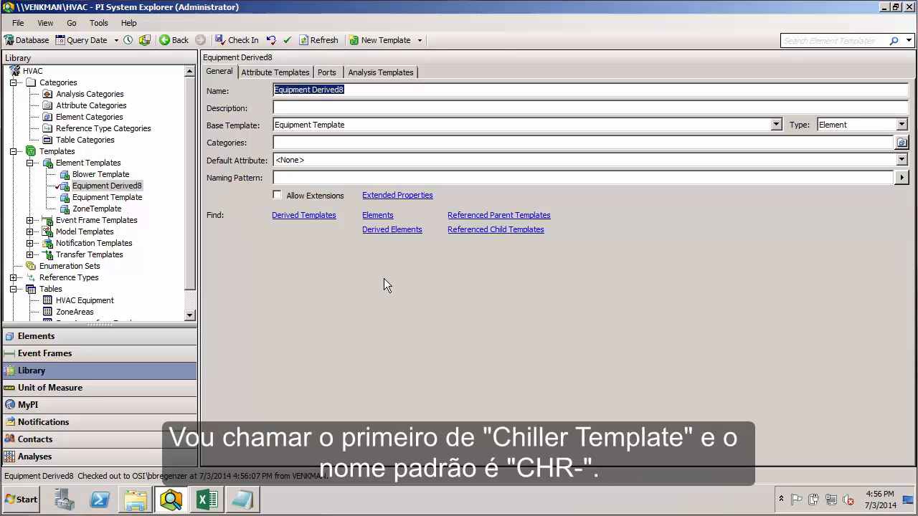
pyautogui.write('Chiller Template')
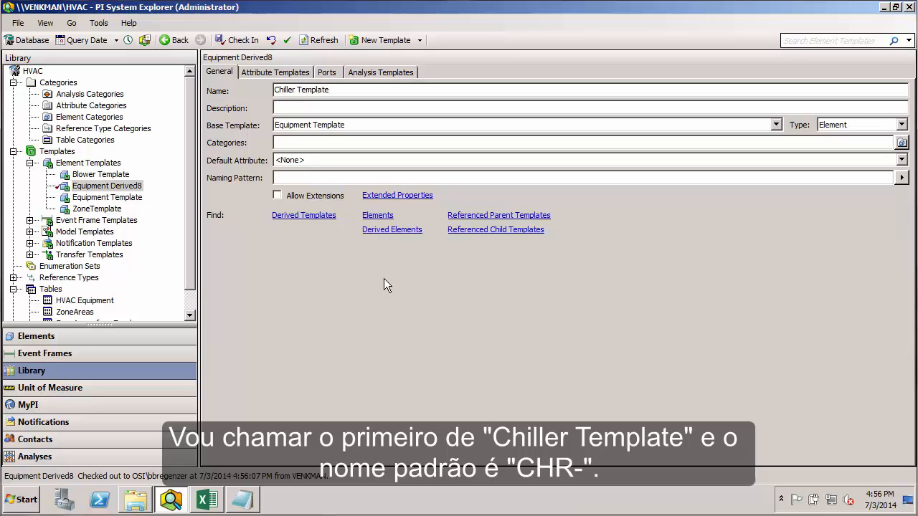
# Step: Look up the chiller names in the HVAC Equipment table and set the Chiller Template's naming pattern to CHR-
pyautogui.click(82, 300)
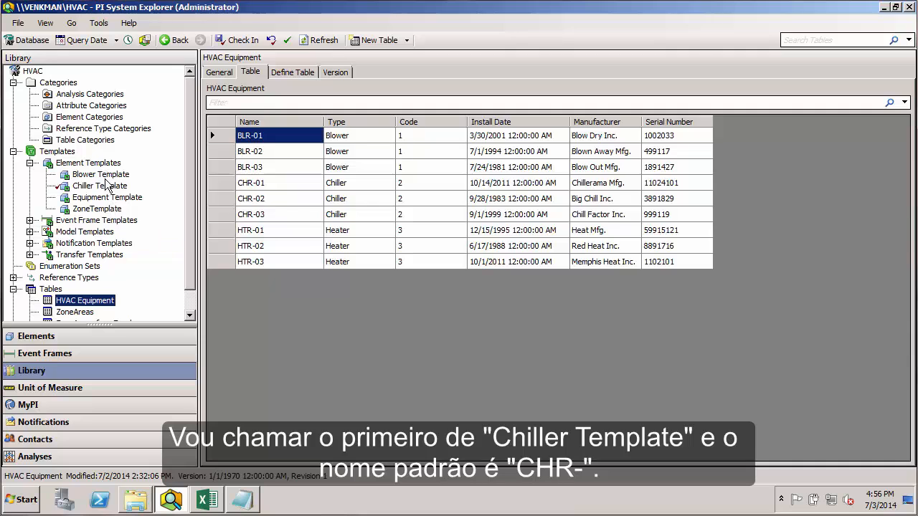
pyautogui.click(100, 185)
pyautogui.click(312, 178)
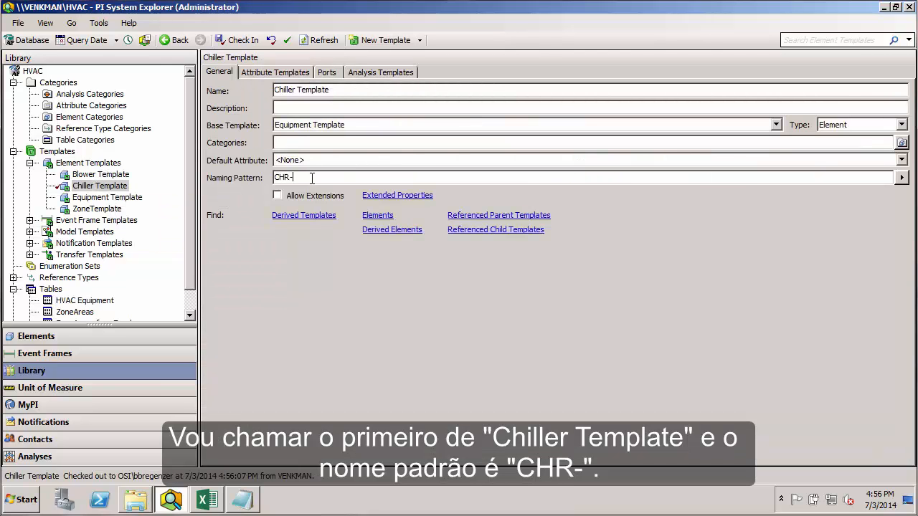
# Step: Add an attribute template to the Chiller Template and name it Coolant Pressure, following the chiller measurement in the MaintGroupMtg.txt notes
pyautogui.click(292, 74)
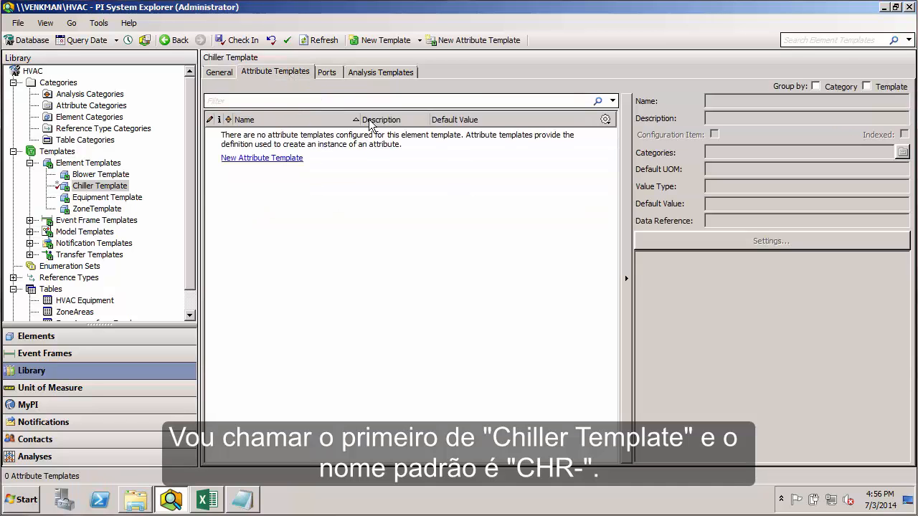
pyautogui.rightClick(385, 180)
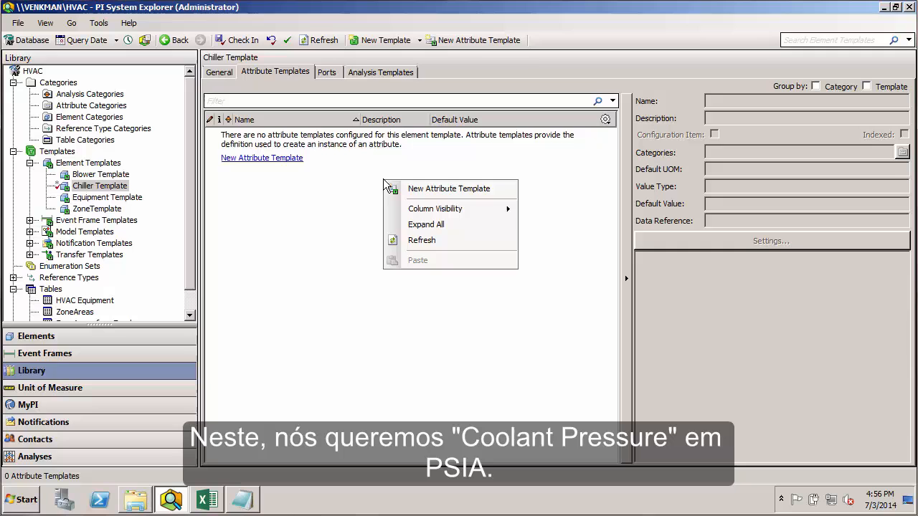
pyautogui.click(442, 188)
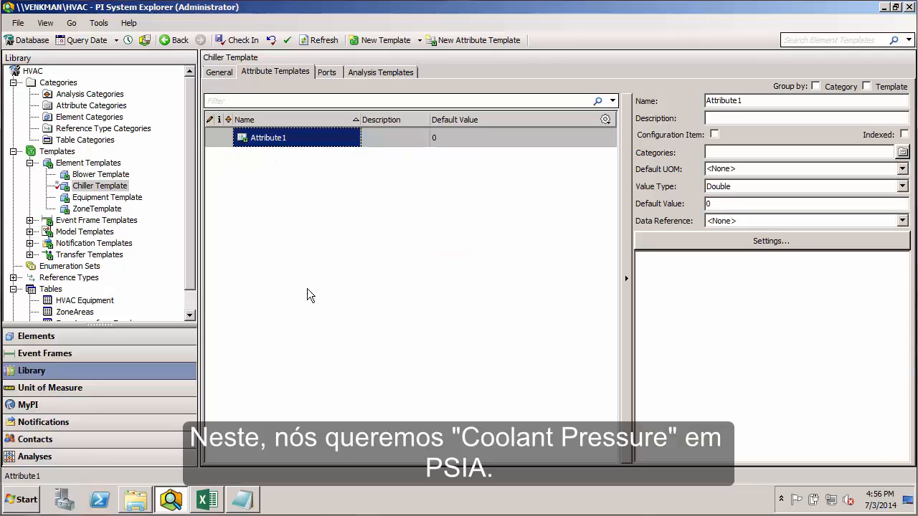
pyautogui.click(241, 506)
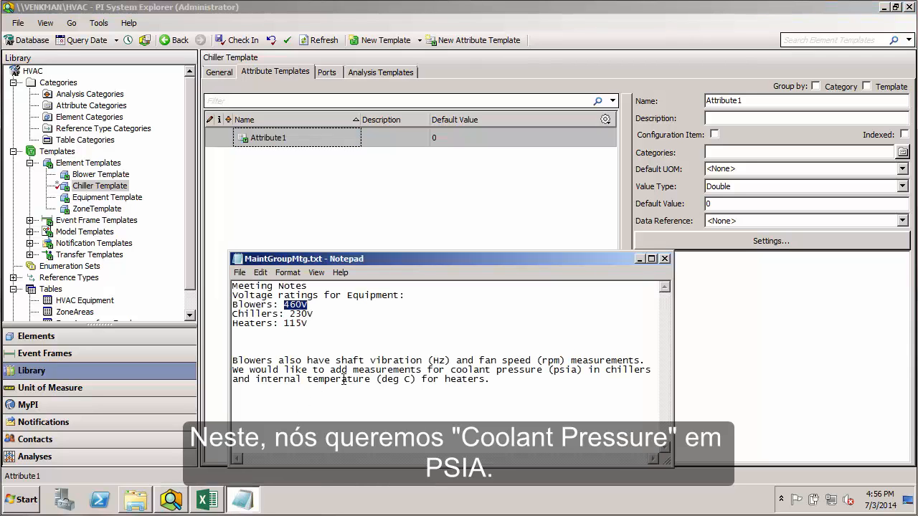
pyautogui.moveTo(450, 370); pyautogui.dragTo(588, 370)
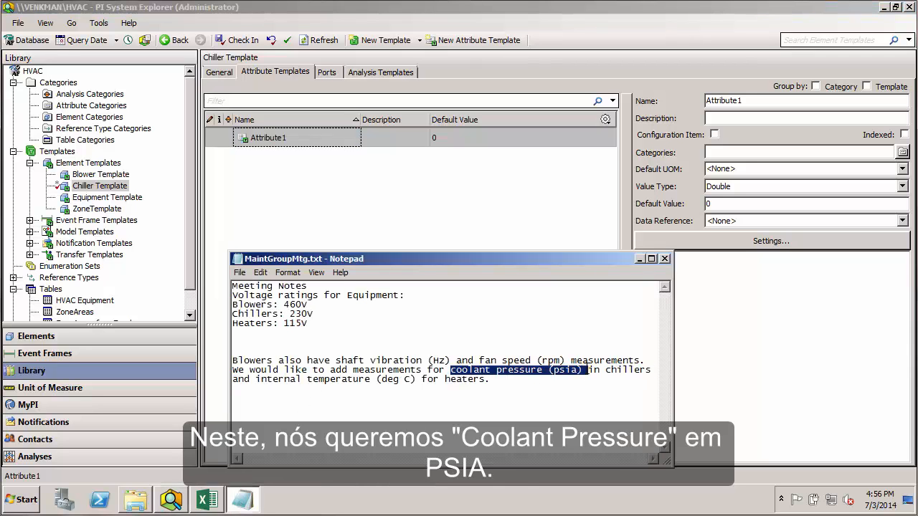
pyautogui.click(640, 258)
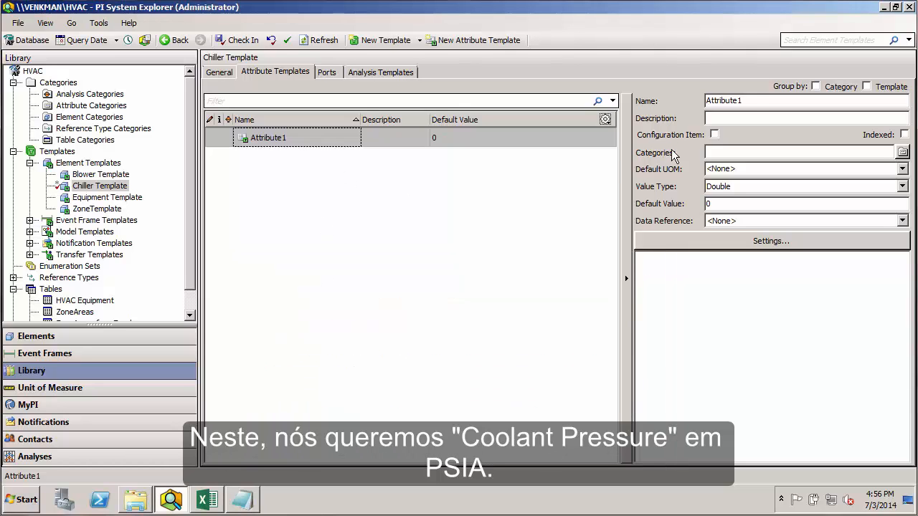
pyautogui.moveTo(758, 101); pyautogui.dragTo(666, 102)
pyautogui.write('Coolant Pressure')
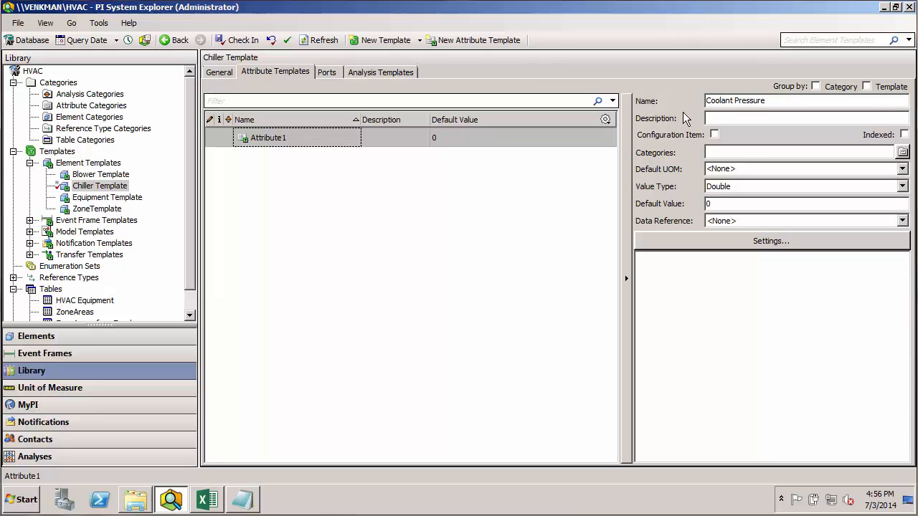
# Step: Set the Coolant Pressure attribute's default unit of measure to pound-force per square inch (customary)
pyautogui.click(904, 172)
pyautogui.moveTo(787, 265)
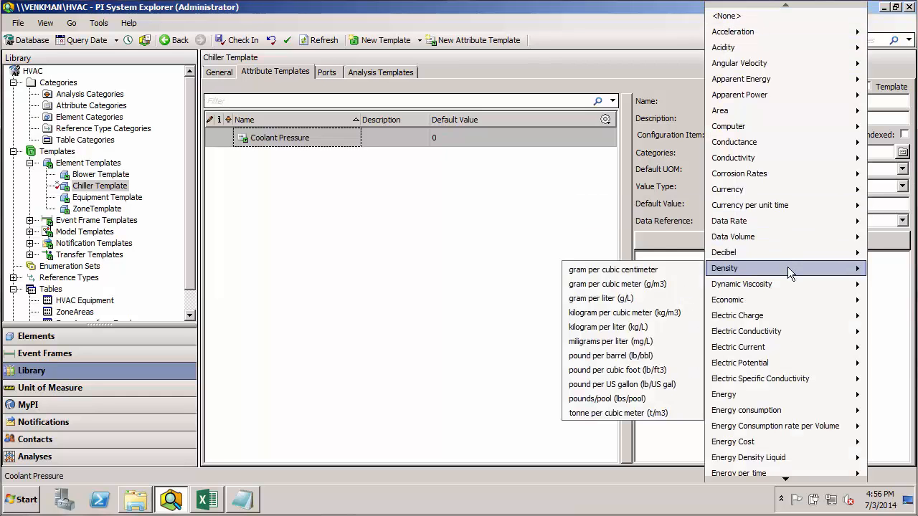
pyautogui.moveTo(786, 479)
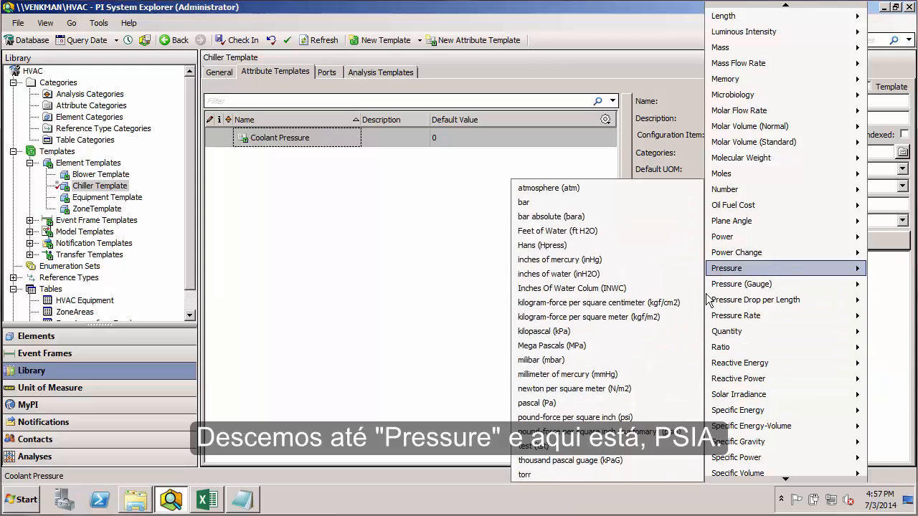
pyautogui.click(661, 432)
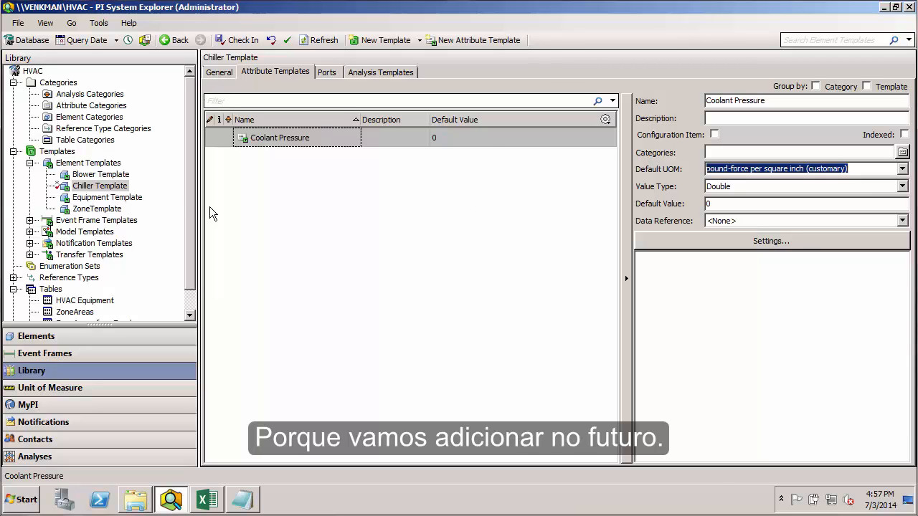
pyautogui.click(362, 199)
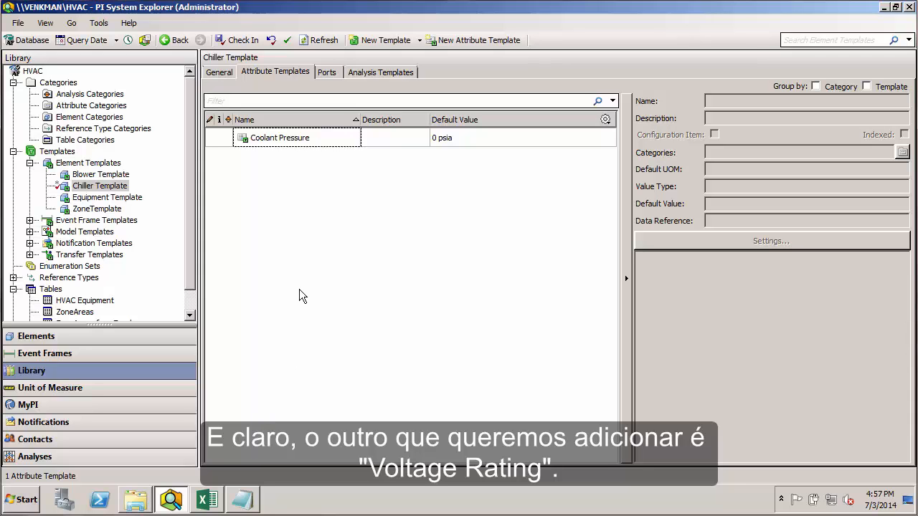
# Step: Copy the Voltage Rating attribute template from the Blower Template into the Chiller Template
pyautogui.click(113, 178)
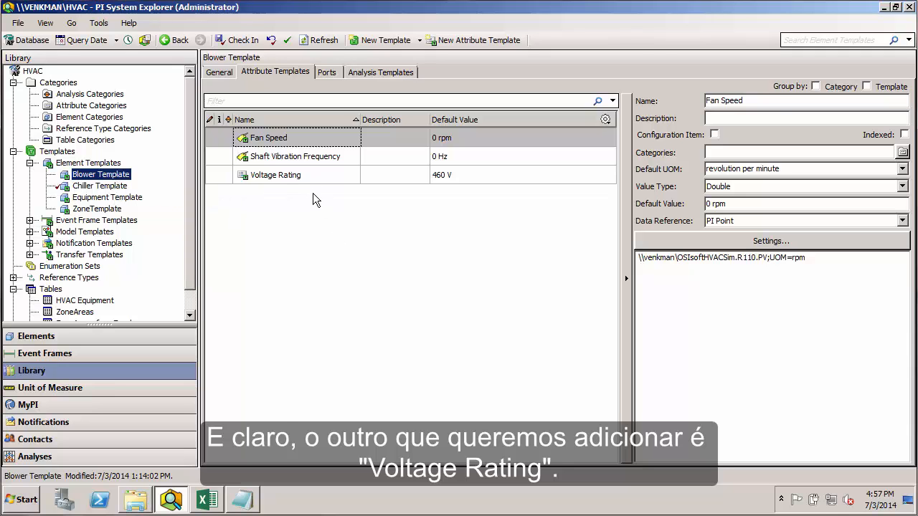
pyautogui.click(312, 177)
pyautogui.rightClick(312, 177)
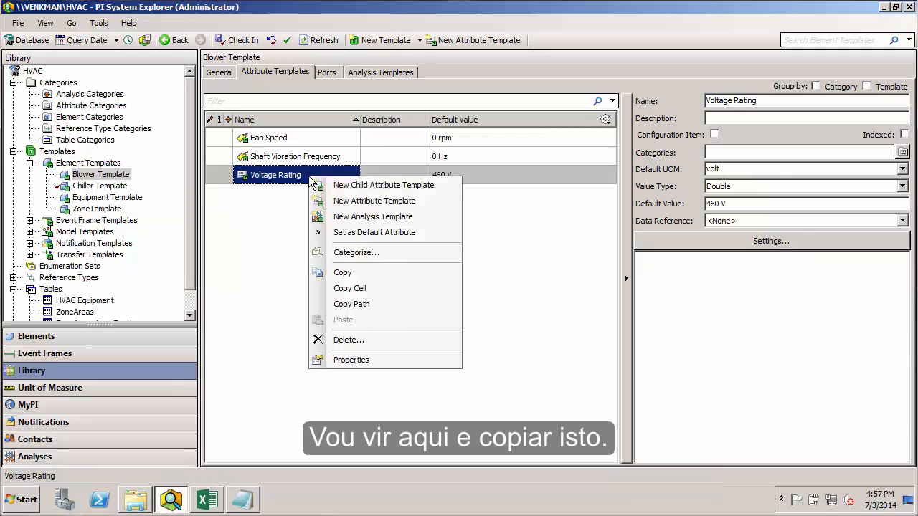
pyautogui.click(362, 273)
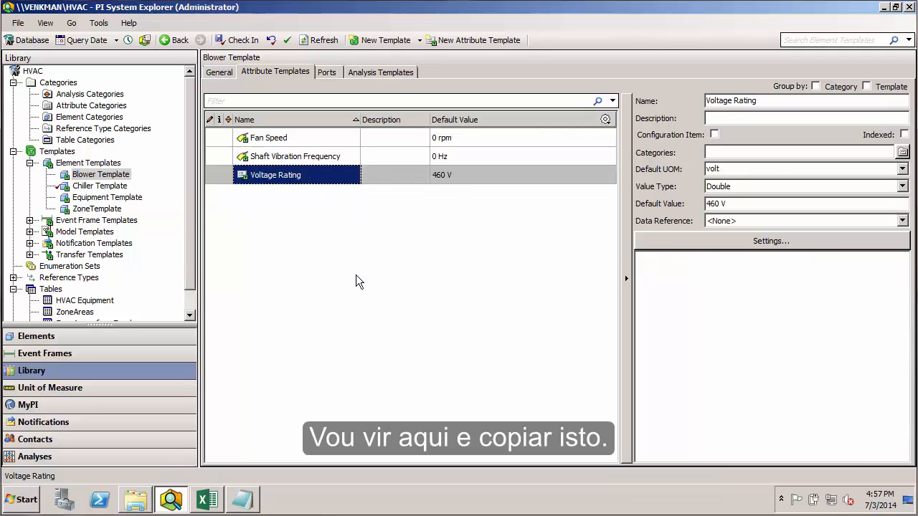
pyautogui.click(99, 186)
pyautogui.rightClick(303, 205)
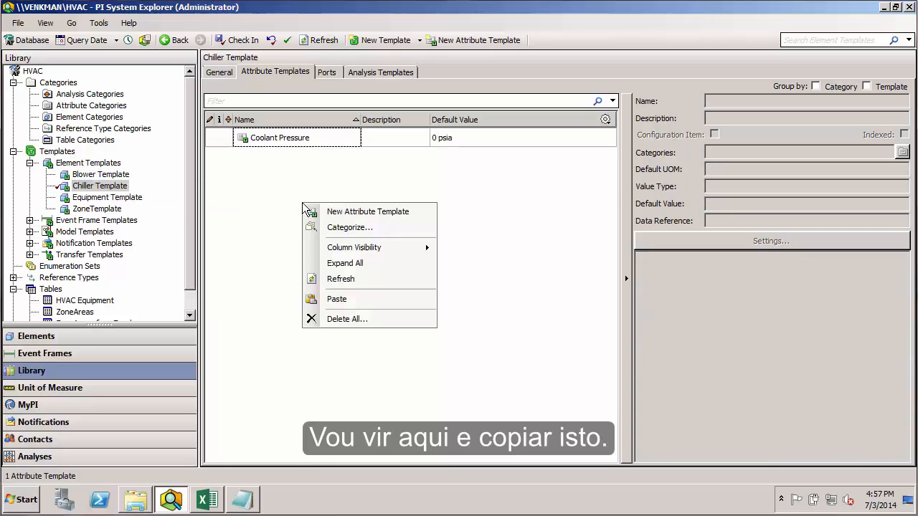
pyautogui.click(337, 299)
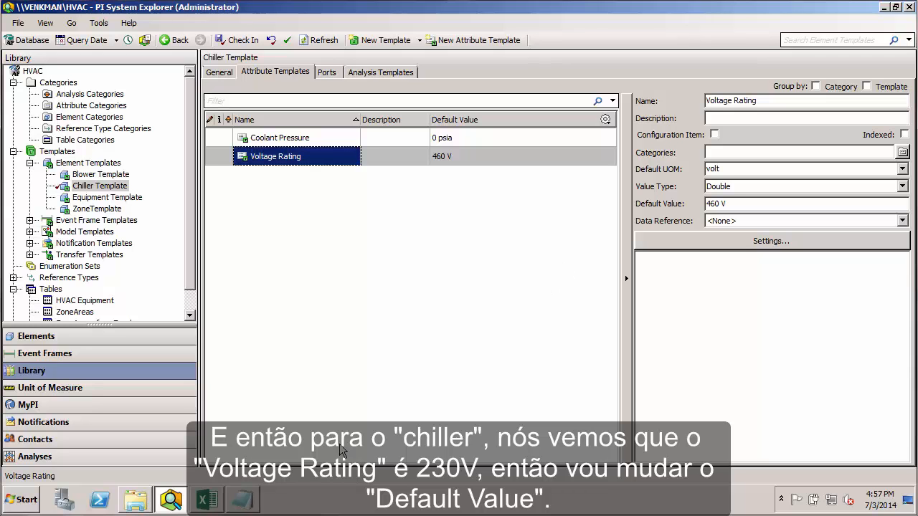
# Step: Check the chiller voltage in the MaintGroupMtg.txt notes and set the Chiller Template's Voltage Rating default value to 230 V
pyautogui.click(243, 497)
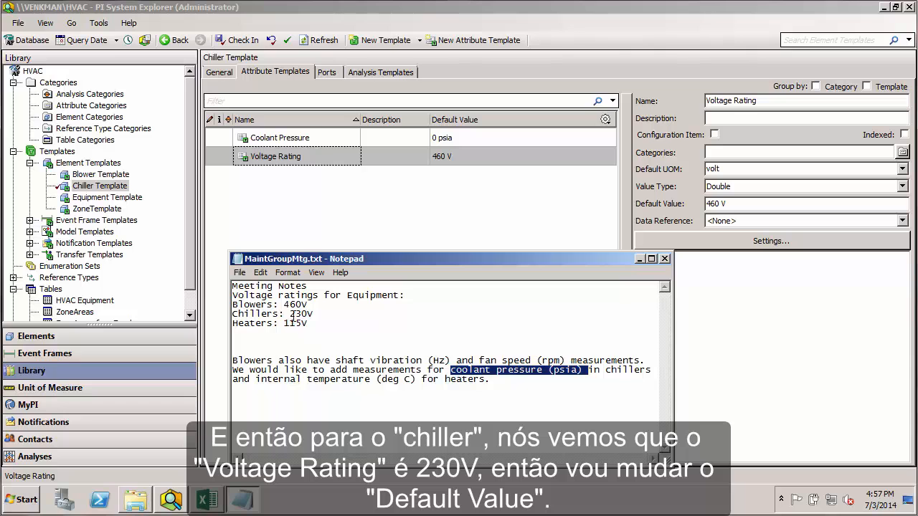
pyautogui.moveTo(290, 313); pyautogui.dragTo(317, 313)
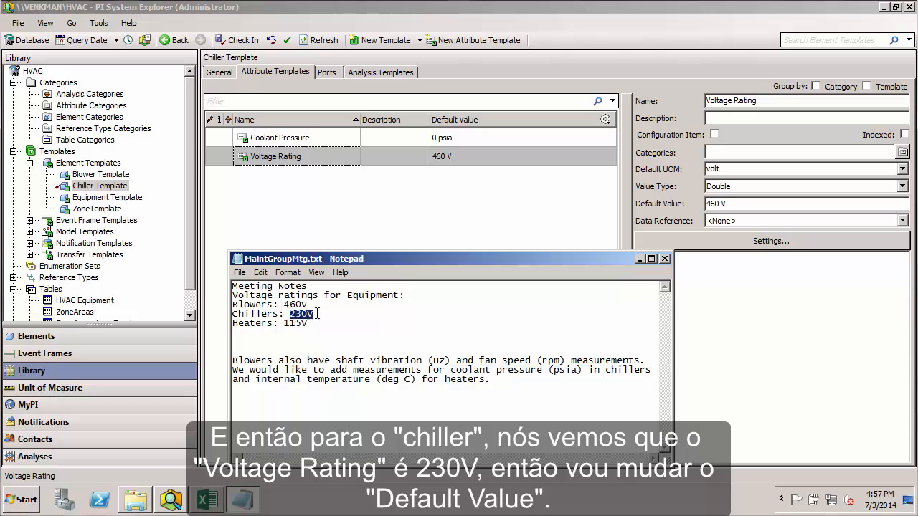
pyautogui.click(635, 258)
pyautogui.click(719, 204)
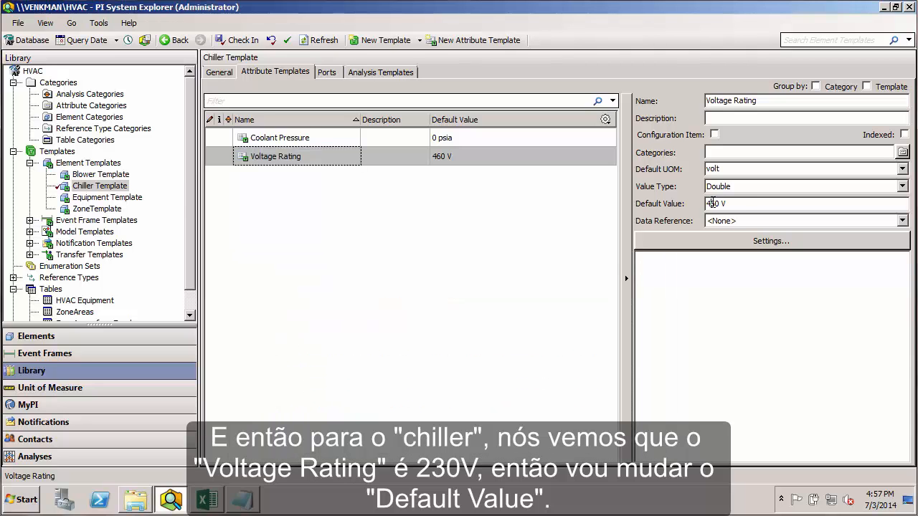
pyautogui.press('BackSpace')
pyautogui.press('BackSpace')
pyautogui.press('BackSpace')
pyautogui.write('230')
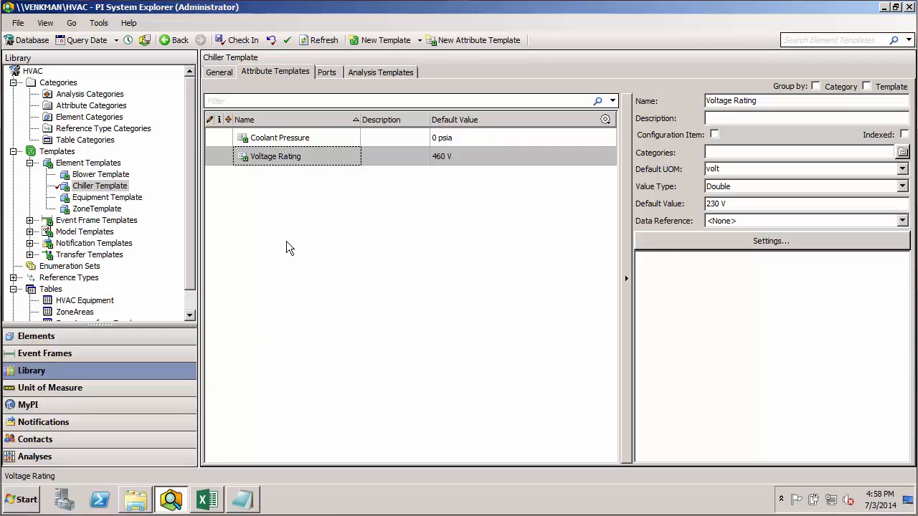
pyautogui.click(289, 247)
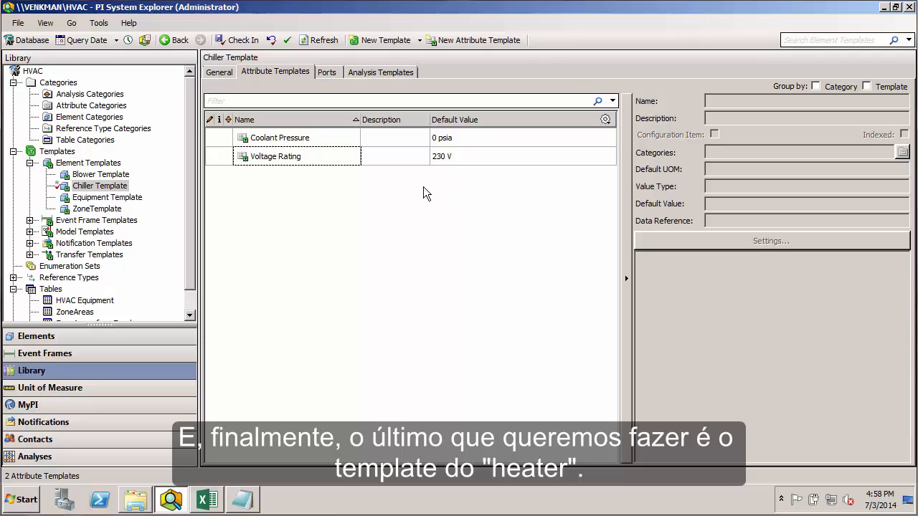
# Step: Create another new template derived from Equipment Template for the heaters
pyautogui.rightClick(115, 164)
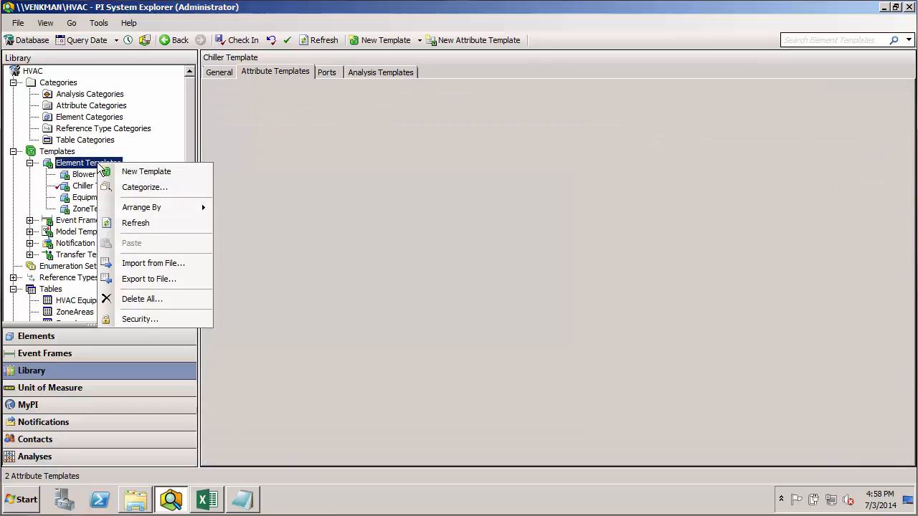
pyautogui.rightClick(91, 203)
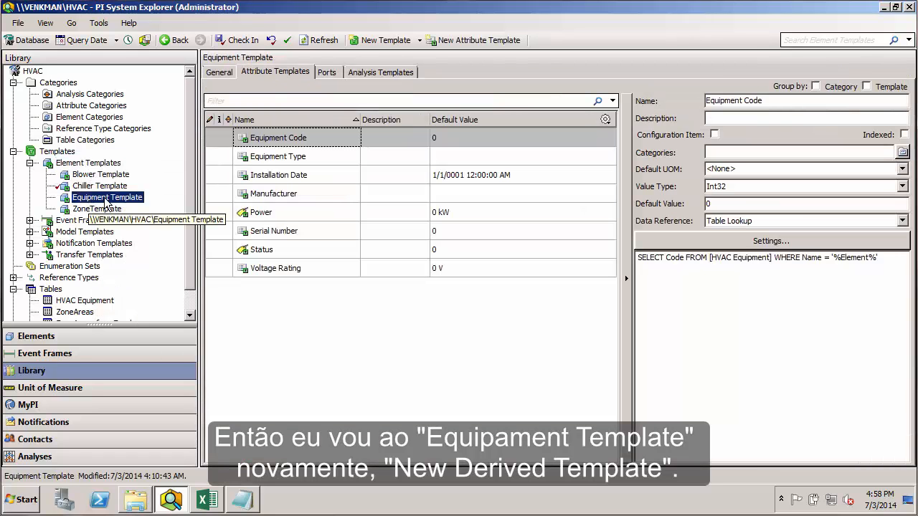
pyautogui.rightClick(116, 199)
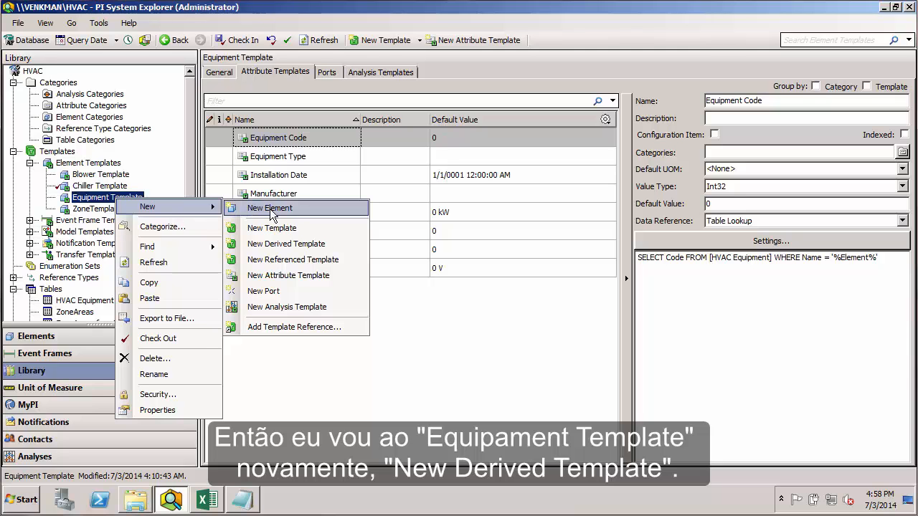
pyautogui.click(317, 247)
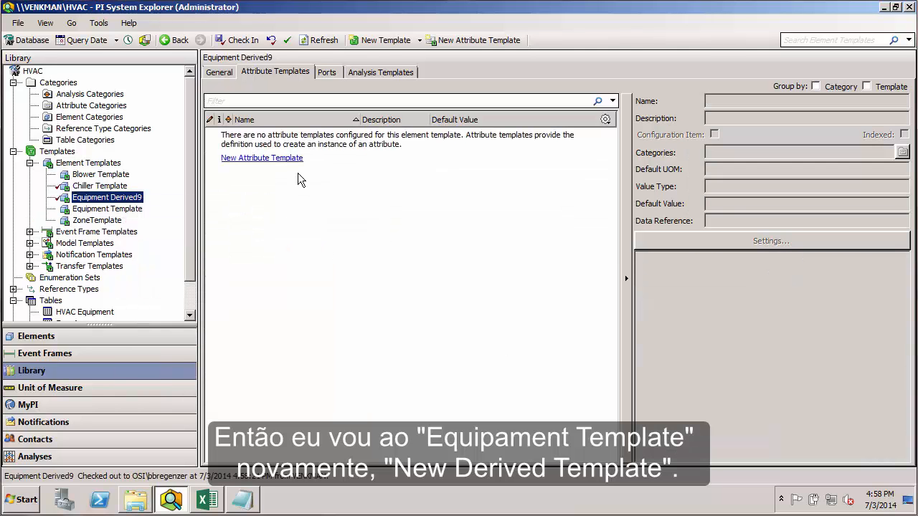
# Step: Add an attribute template to the new derived template and name it Internal Temperature, following the heater measurement in the MaintGroupMtg.txt notes
pyautogui.rightClick(420, 254)
pyautogui.click(497, 287)
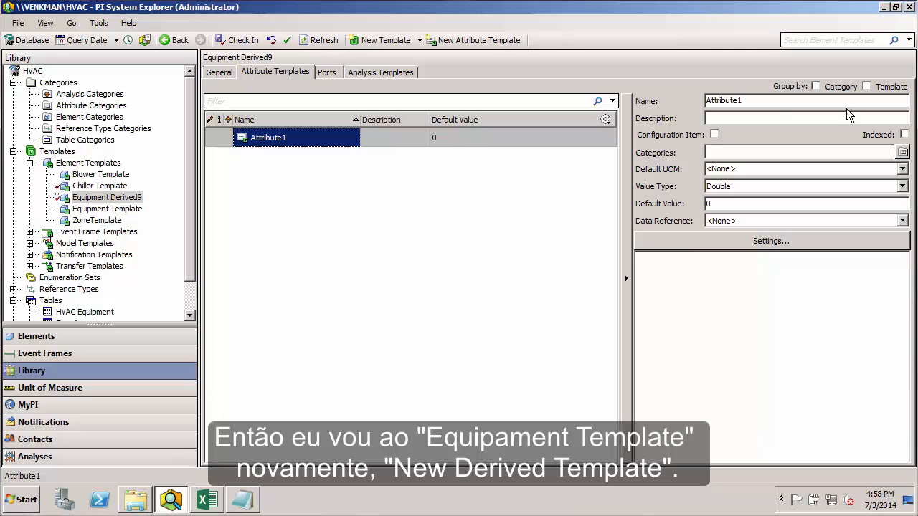
pyautogui.click(244, 507)
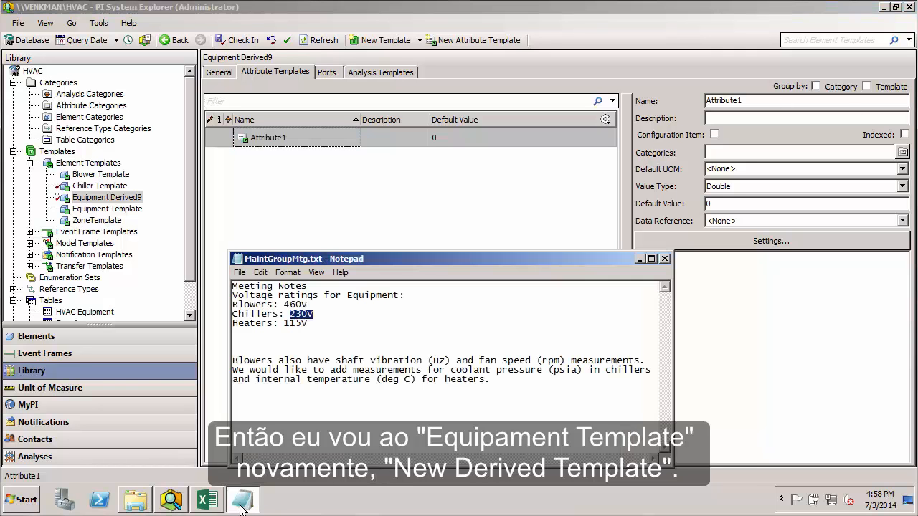
pyautogui.moveTo(481, 355); pyautogui.dragTo(570, 355)
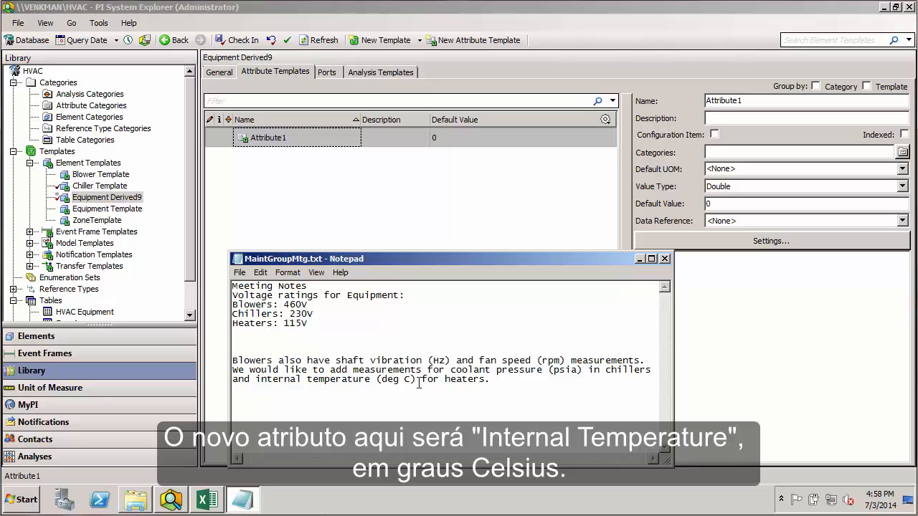
pyautogui.moveTo(255, 380); pyautogui.dragTo(428, 381)
pyautogui.click(638, 259)
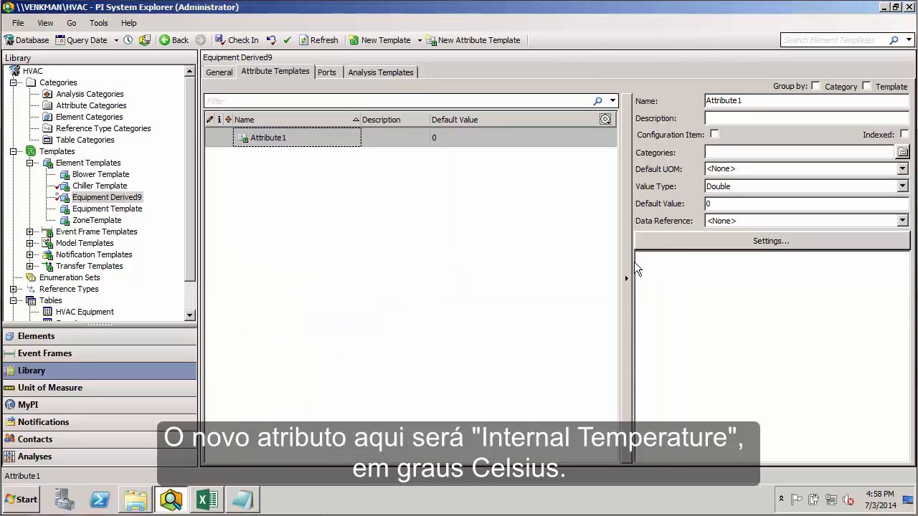
pyautogui.moveTo(757, 100); pyautogui.dragTo(671, 101)
pyautogui.write('Internal Temperature')
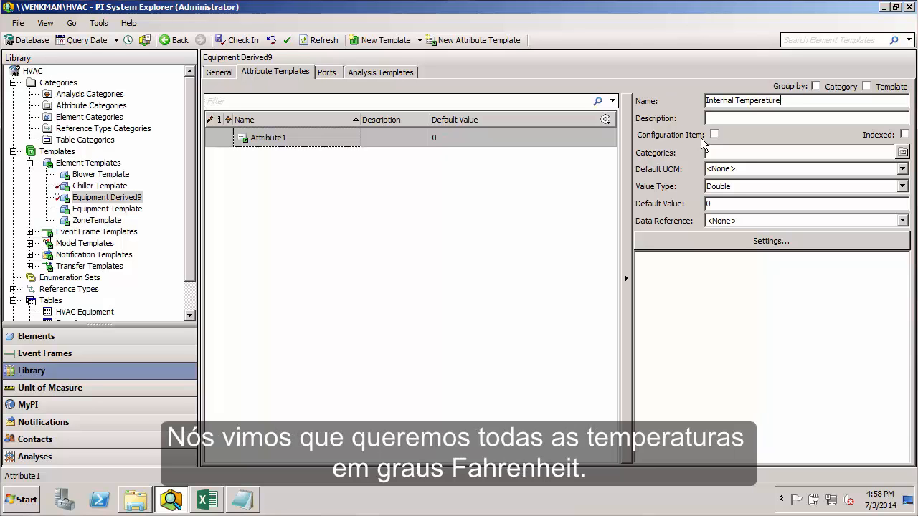
# Step: Set the Internal Temperature attribute's default unit of measure to degree Fahrenheit
pyautogui.click(902, 170)
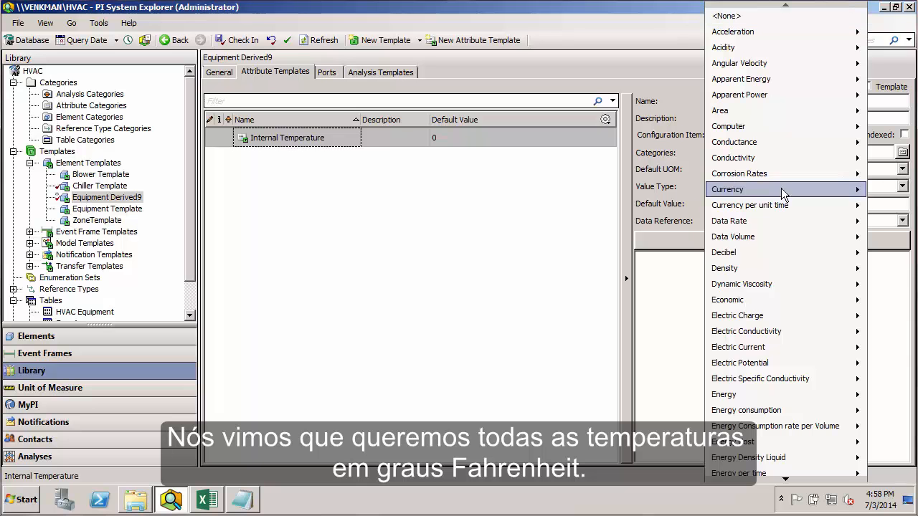
pyautogui.moveTo(787, 481)
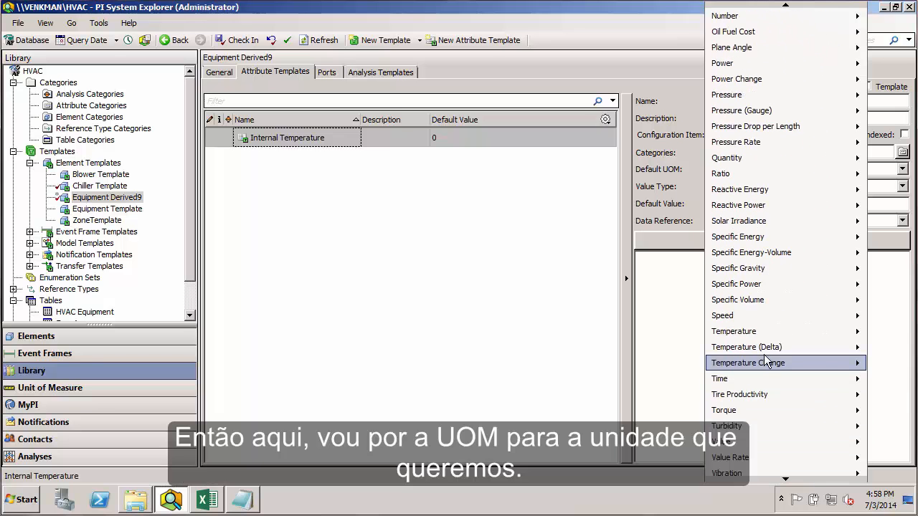
pyautogui.moveTo(762, 331)
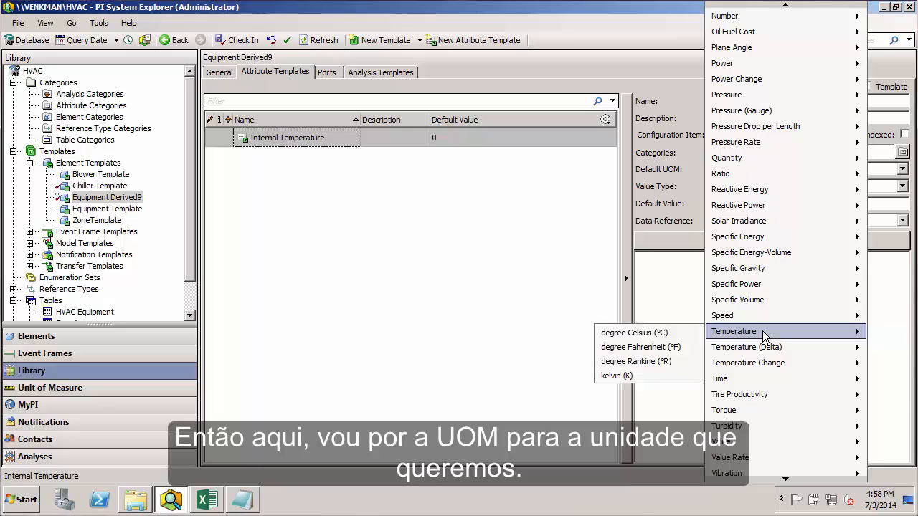
pyautogui.click(678, 347)
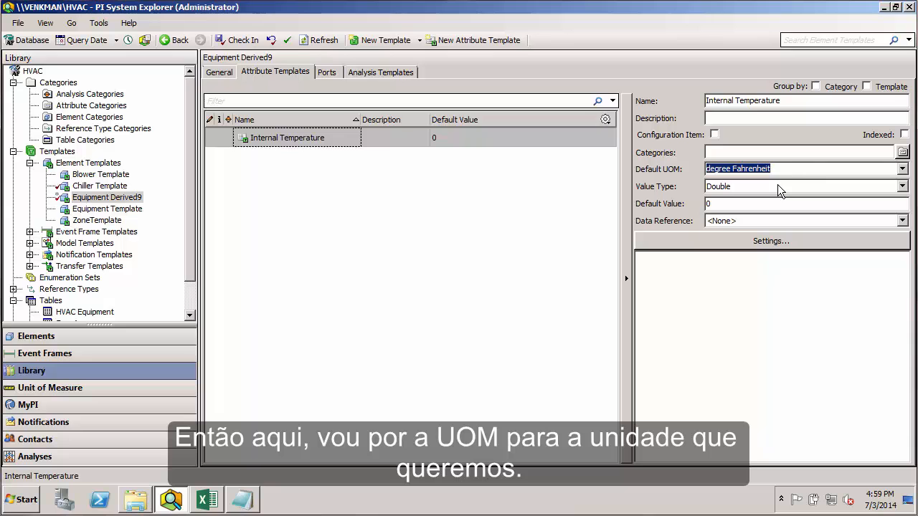
# Step: Enter "Incoming temp is in deg C" as the description of the Internal Temperature attribute
pyautogui.click(746, 120)
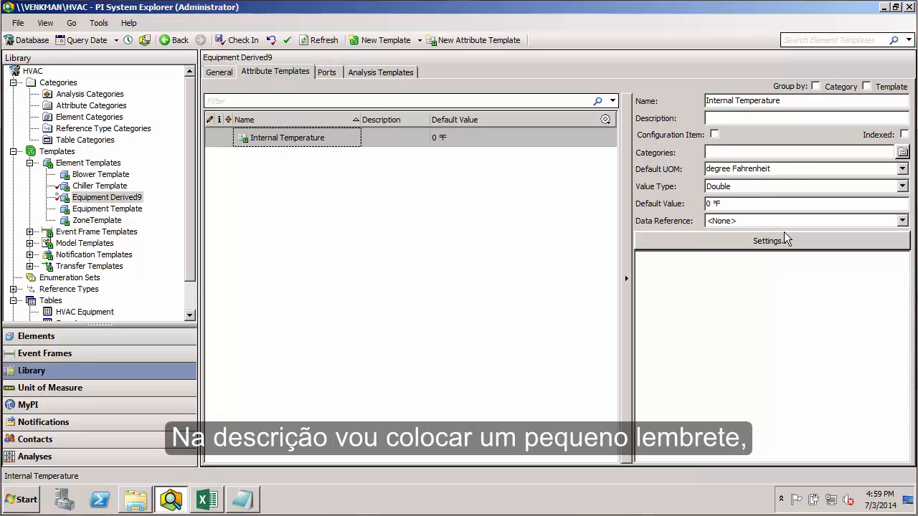
pyautogui.write('INsert')
pyautogui.press('BackSpace')
pyautogui.press('BackSpace')
pyautogui.press('BackSpace')
pyautogui.press('BackSpace')
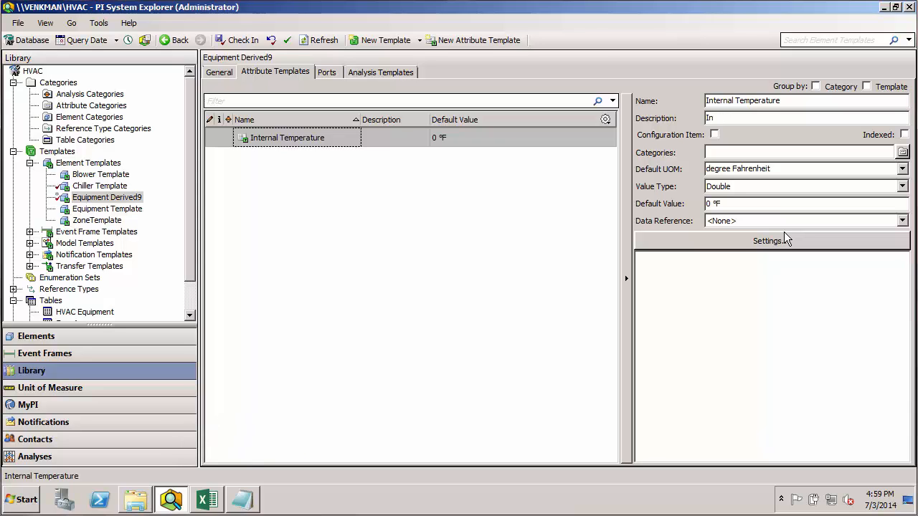
pyautogui.write('coming temp is in deg C')
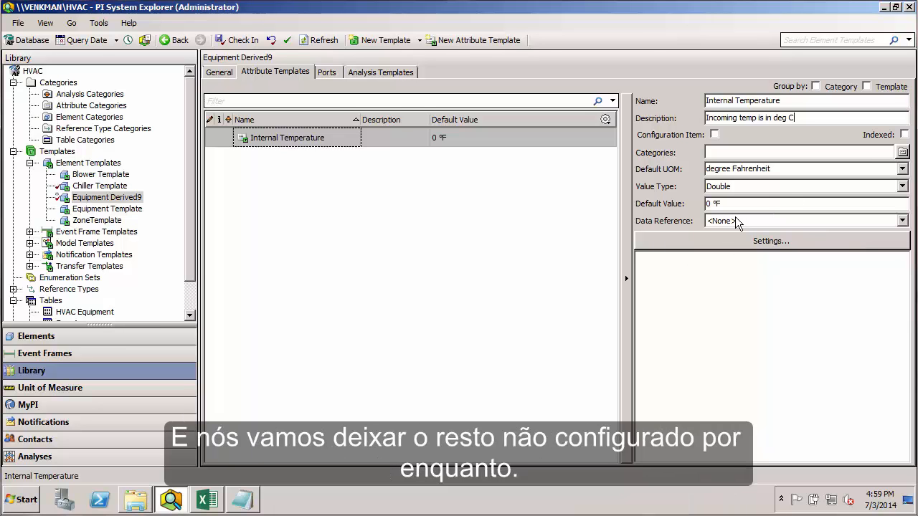
# Step: Copy the Voltage Rating attribute template from the Chiller Template into the new derived heater template
pyautogui.click(86, 187)
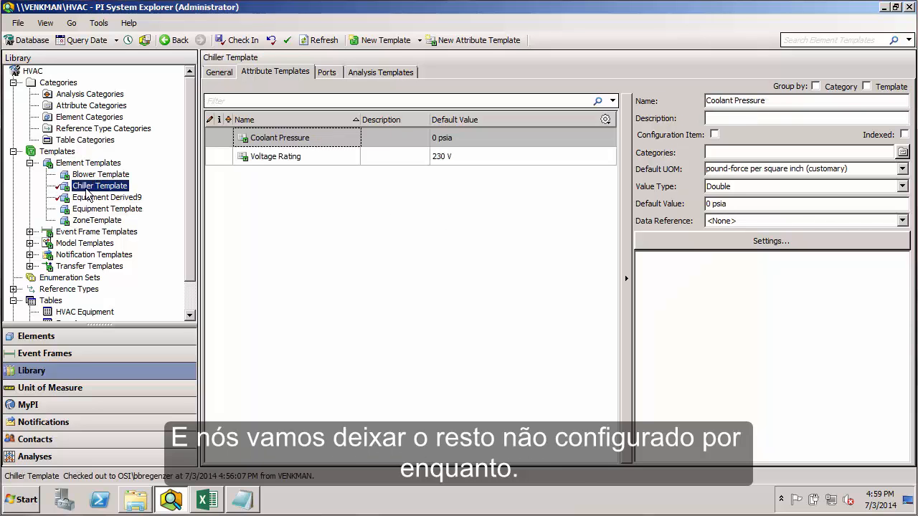
pyautogui.rightClick(262, 157)
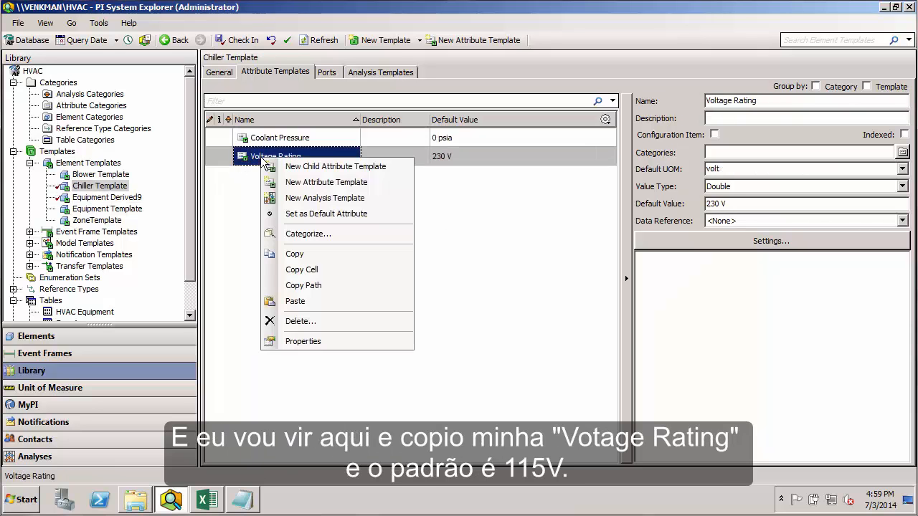
pyautogui.click(328, 254)
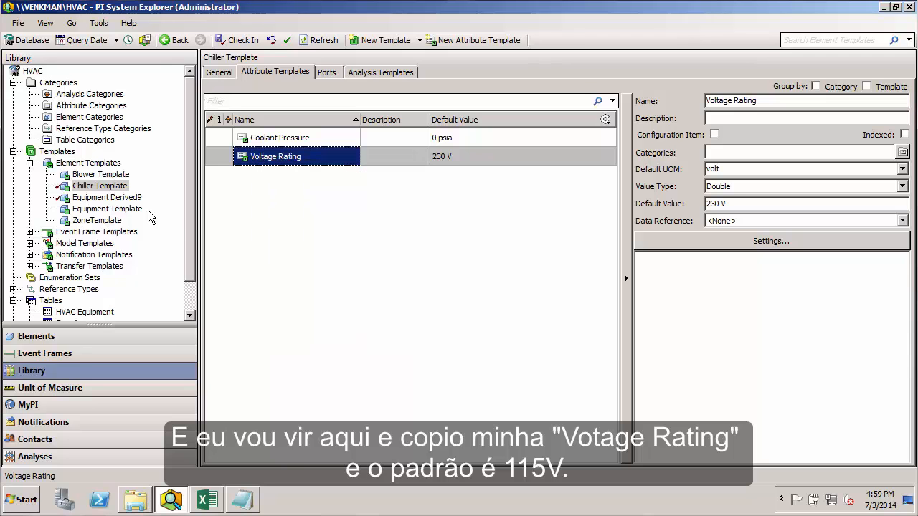
pyautogui.click(104, 198)
pyautogui.rightClick(312, 205)
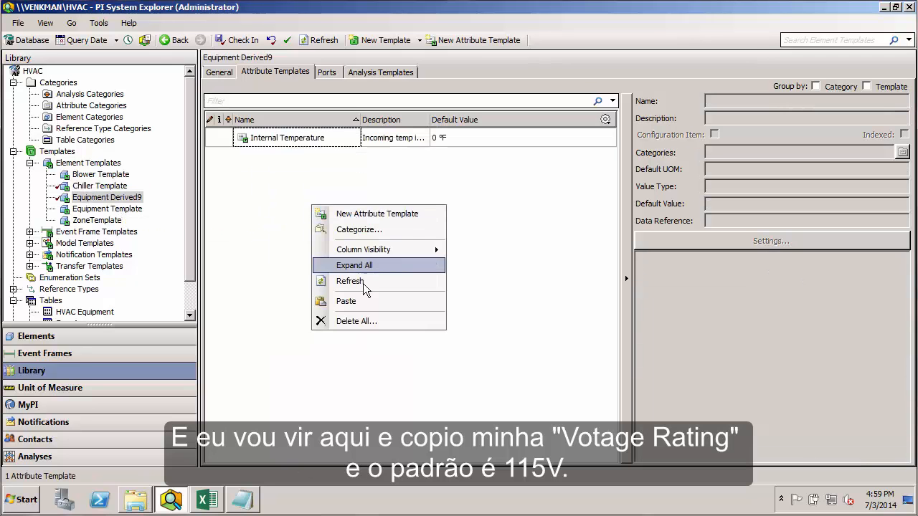
pyautogui.click(378, 301)
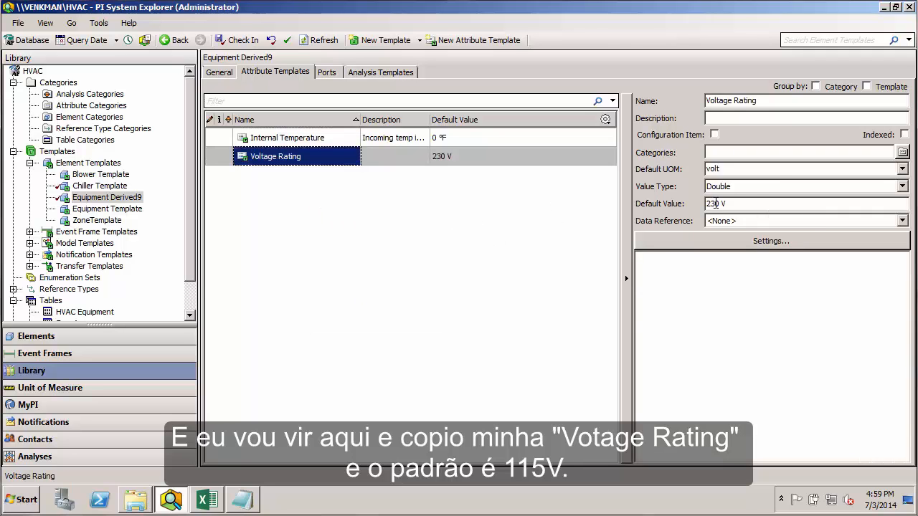
# Step: Set the Voltage Rating attribute's default value to 115 V and rename the derived template as Heater Template
pyautogui.click(715, 203)
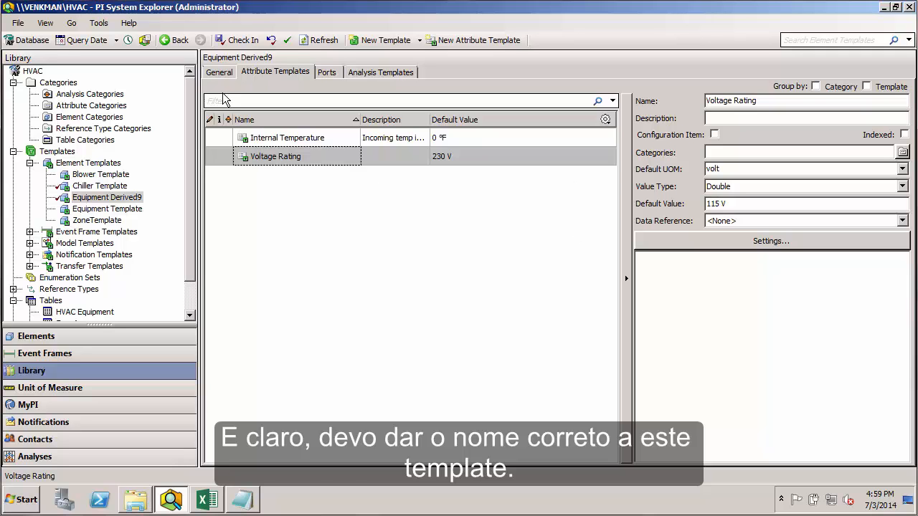
pyautogui.click(219, 72)
pyautogui.moveTo(364, 91); pyautogui.dragTo(218, 91)
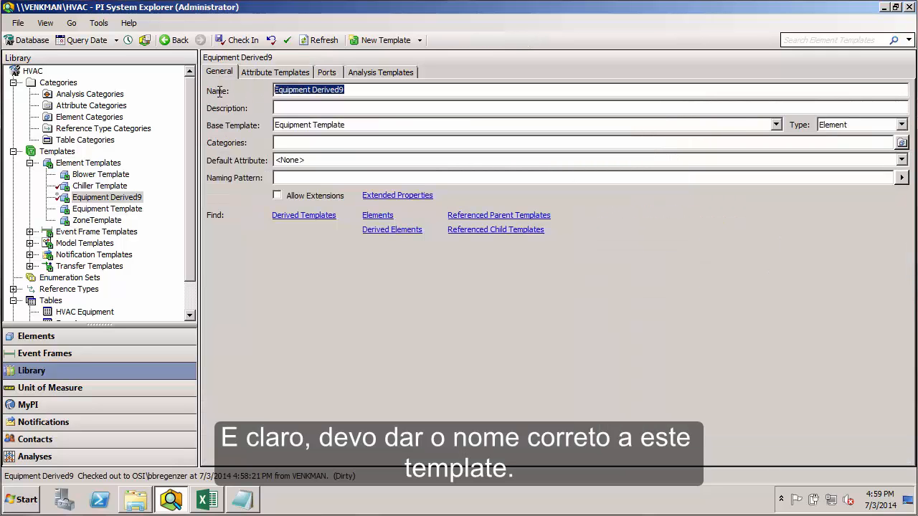
pyautogui.write('Heater Template')
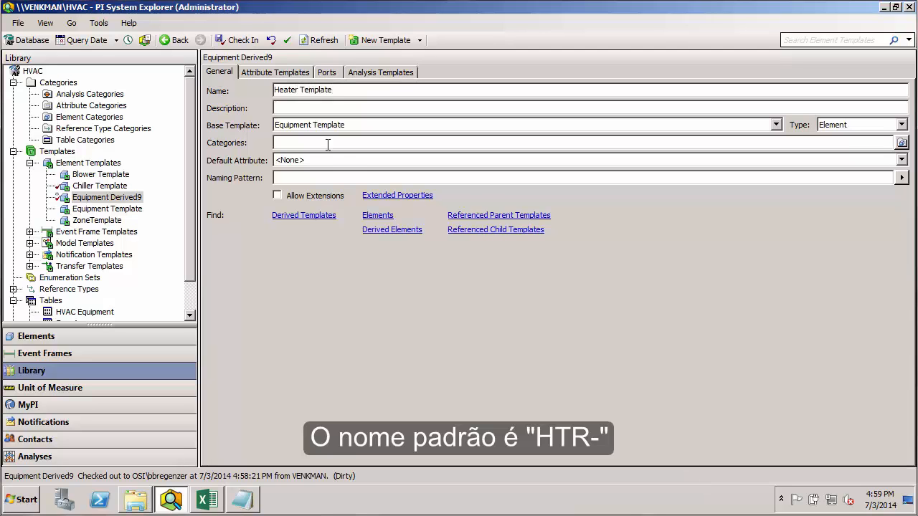
# Step: Check the heater names in the HVAC Equipment table and set the Heater Template's naming pattern to HTR-
pyautogui.click(344, 177)
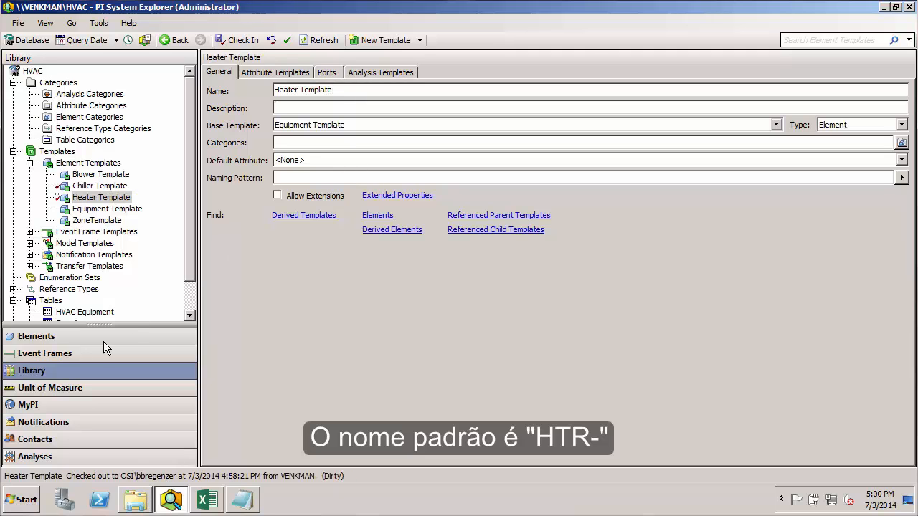
pyautogui.click(81, 315)
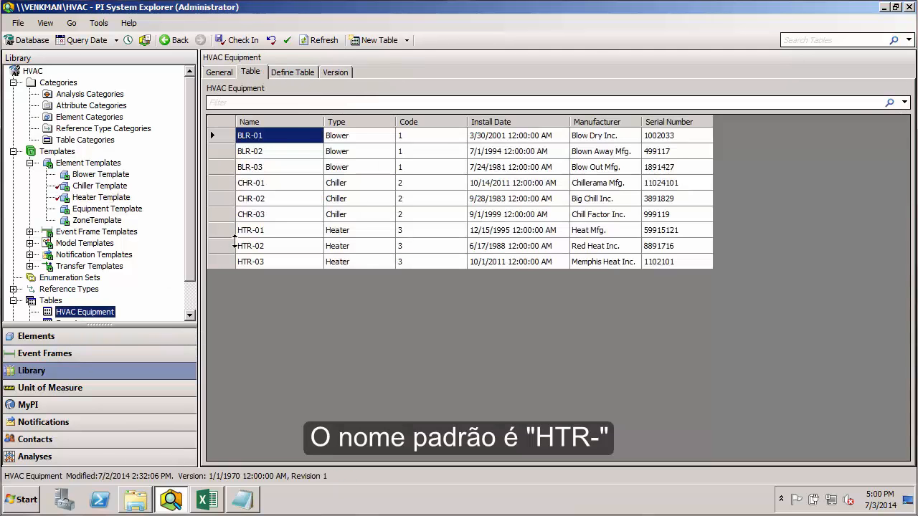
pyautogui.click(104, 199)
pyautogui.click(302, 177)
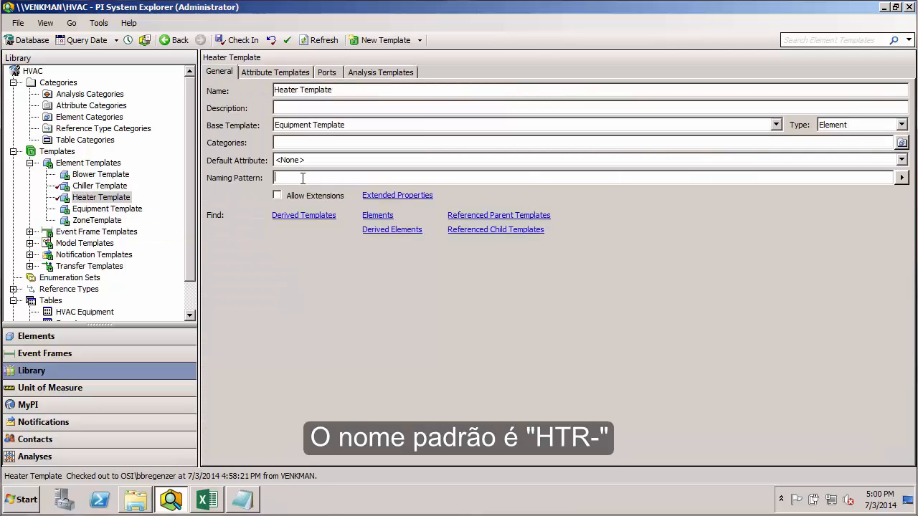
pyautogui.click(329, 162)
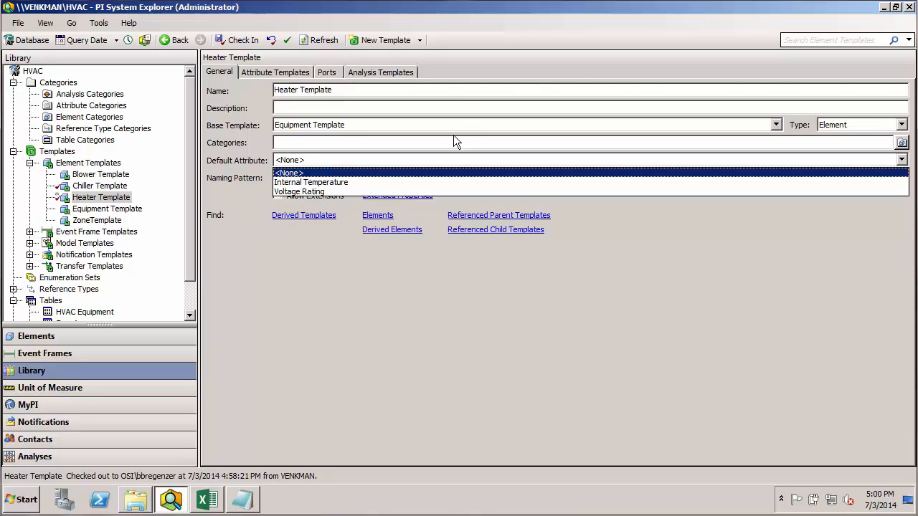
pyautogui.click(327, 201)
pyautogui.click(298, 178)
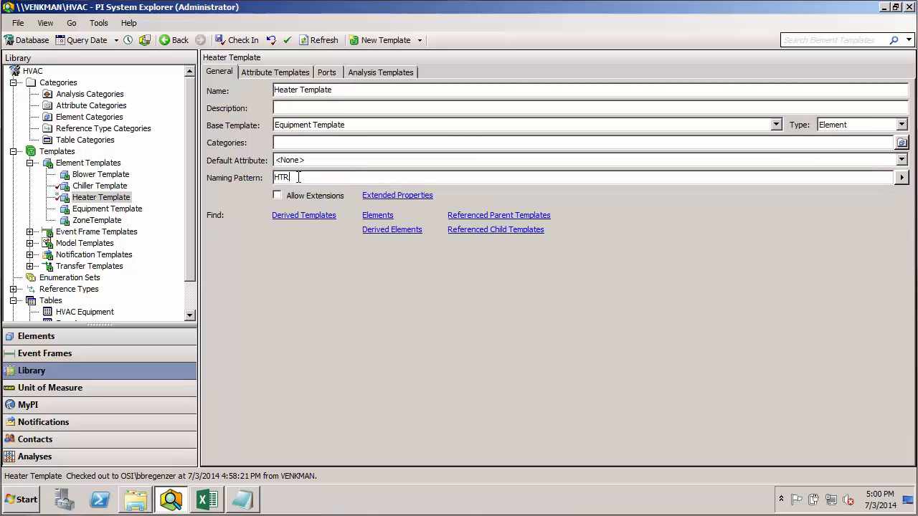
pyautogui.write('-')
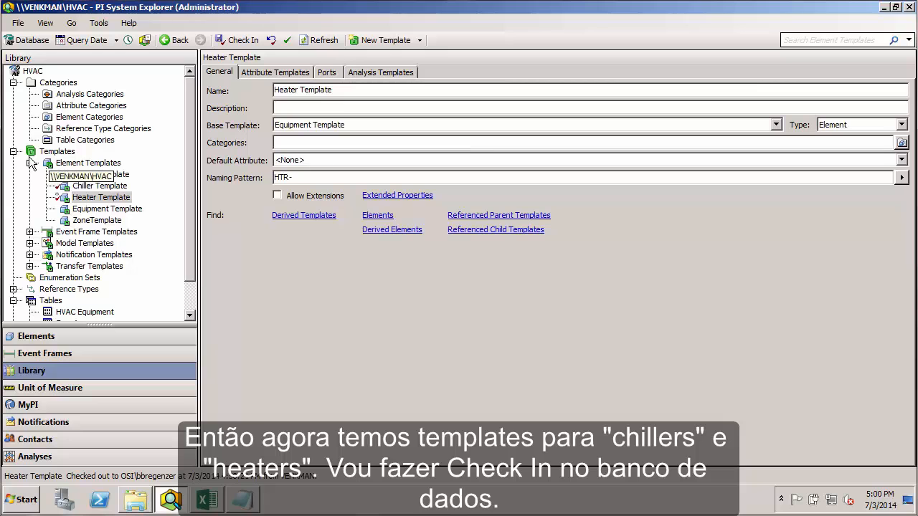
# Step: Check in the Chiller Template and Heater Template changes to the database
pyautogui.click(109, 188)
pyautogui.click(109, 198)
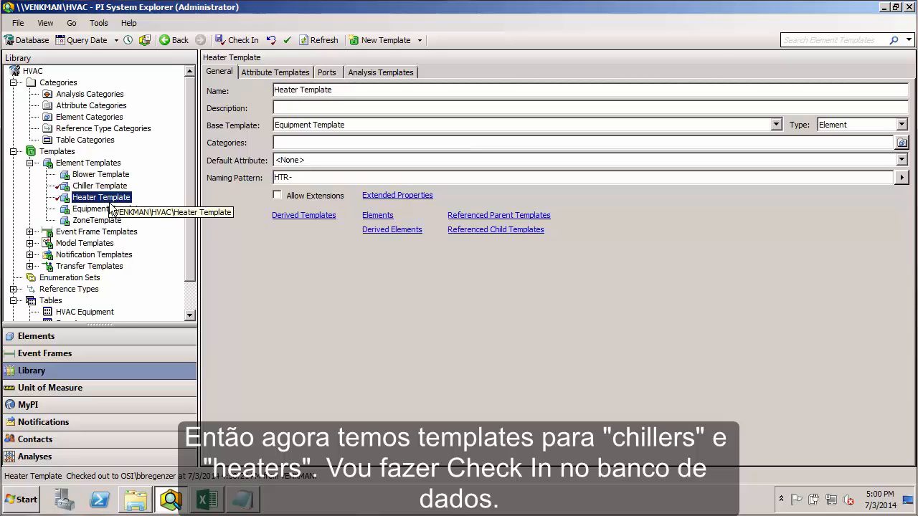
pyautogui.click(238, 40)
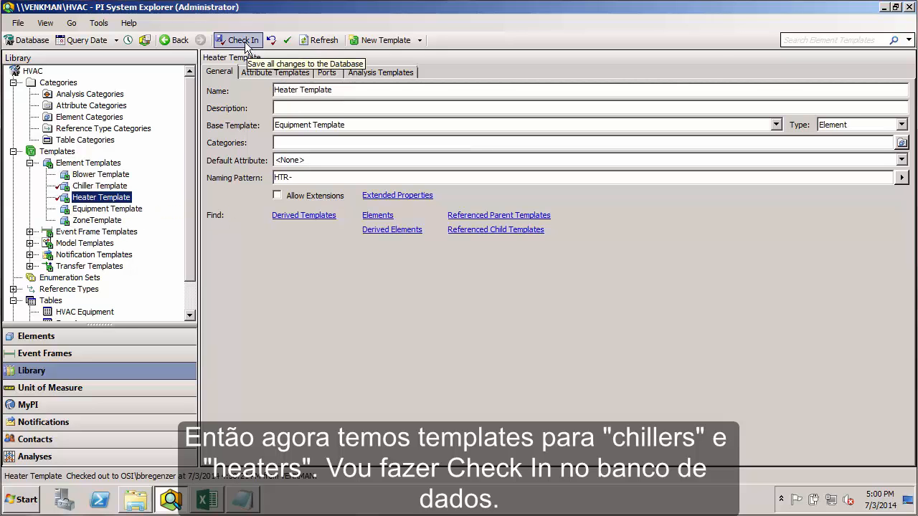
# Step: Review the attribute templates of the Heater, Chiller and Blower templates
pyautogui.click(277, 75)
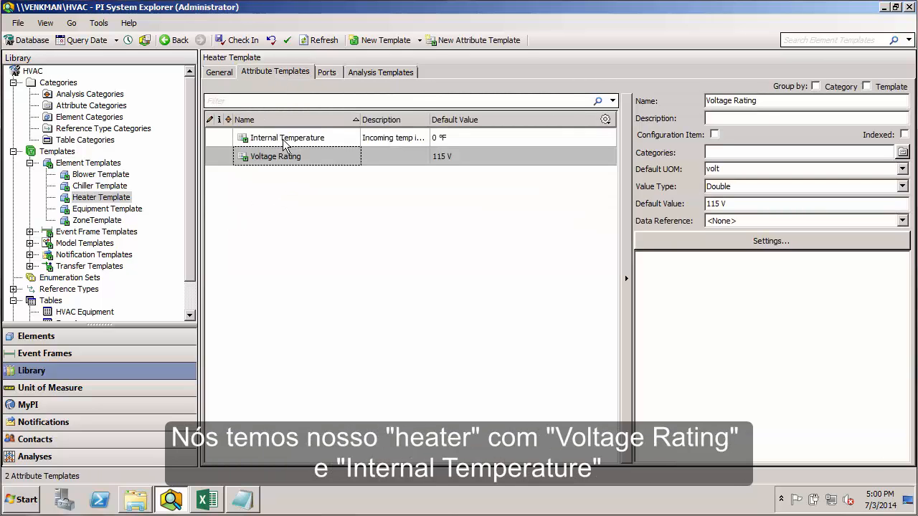
pyautogui.click(117, 187)
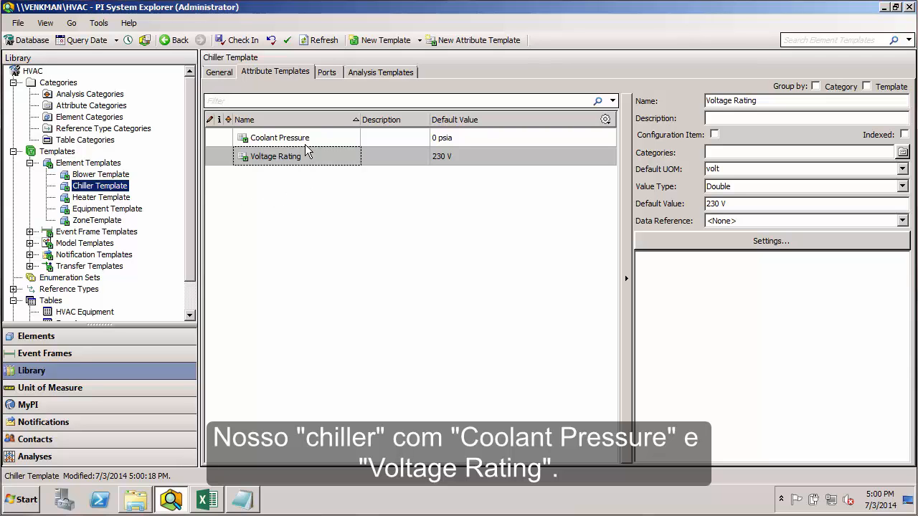
pyautogui.click(119, 174)
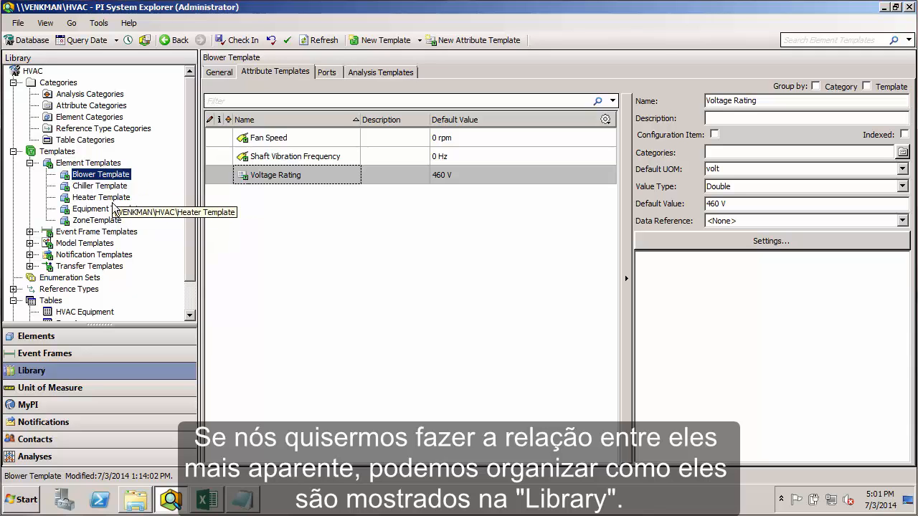
# Step: Arrange the element templates by template inheritance and expand Equipment Template to show its derived templates
pyautogui.click(106, 163)
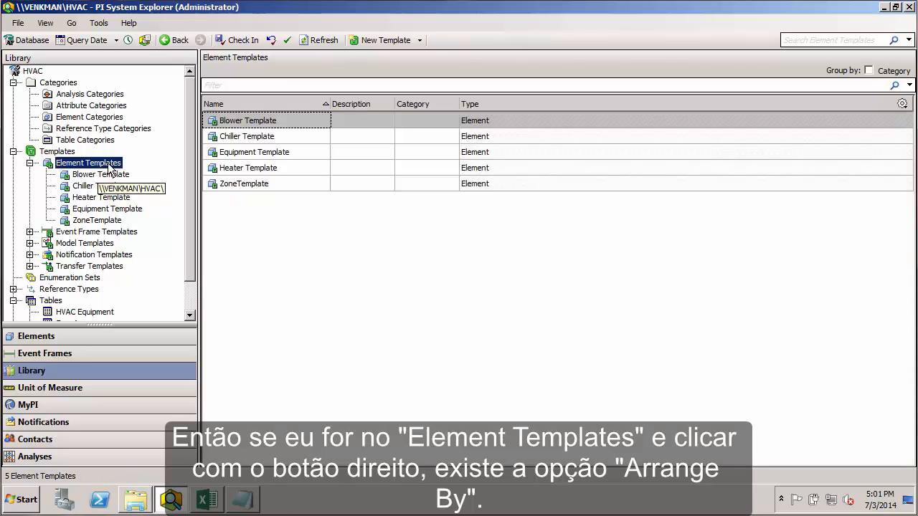
pyautogui.rightClick(108, 166)
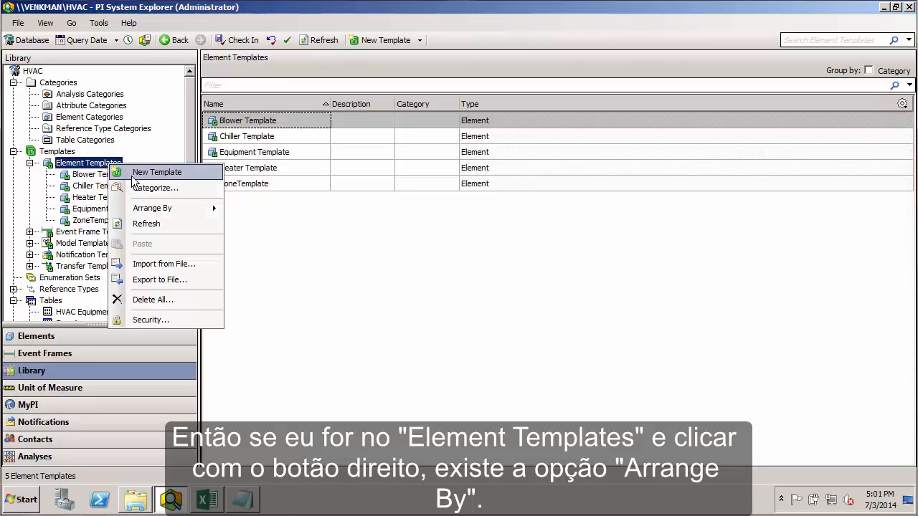
pyautogui.moveTo(170, 207)
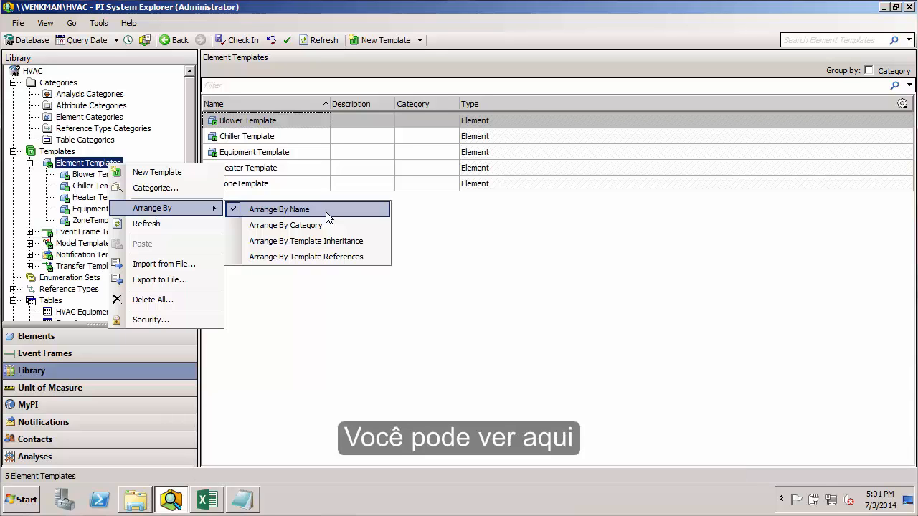
pyautogui.click(85, 172)
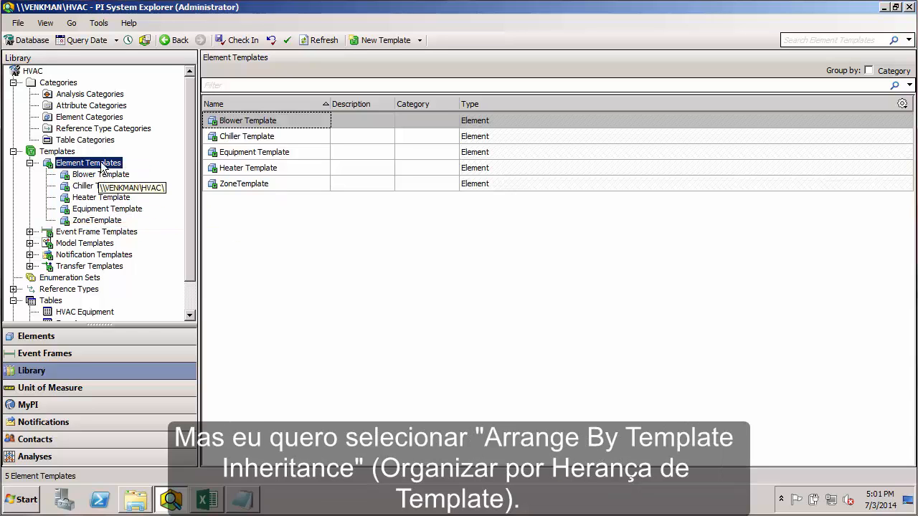
pyautogui.rightClick(101, 163)
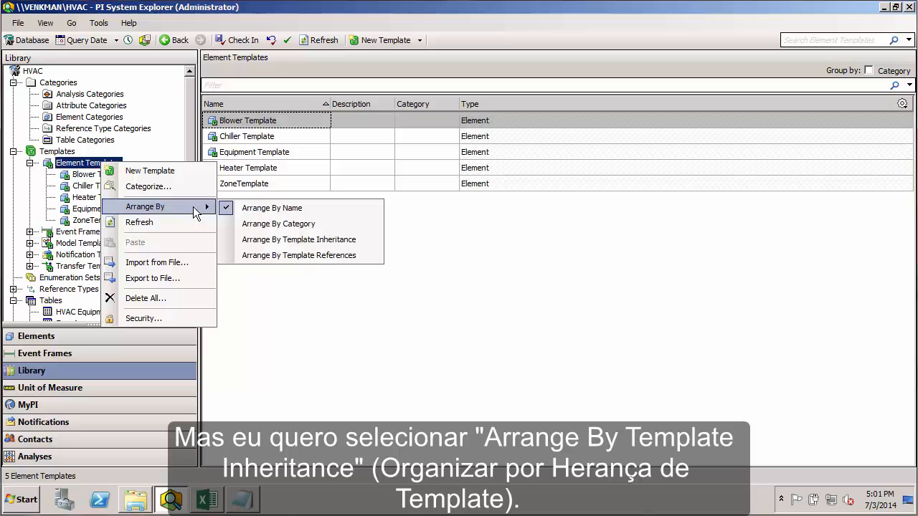
pyautogui.click(313, 241)
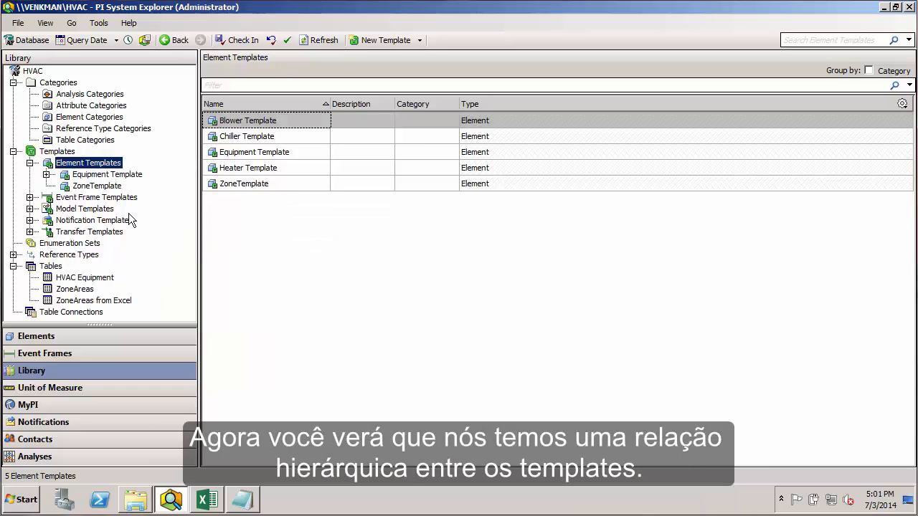
pyautogui.click(47, 174)
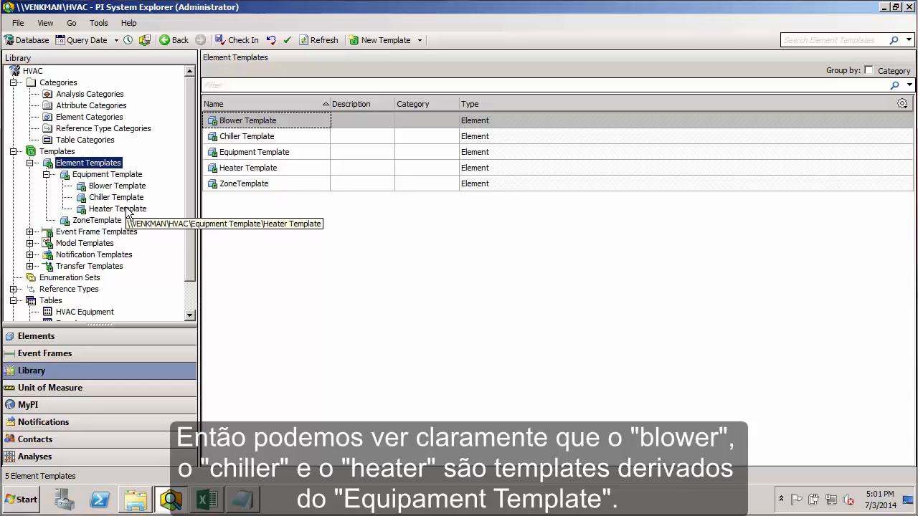
# Step: Examine the base template in the general properties of the Blower, Chiller and Heater templates
pyautogui.click(119, 187)
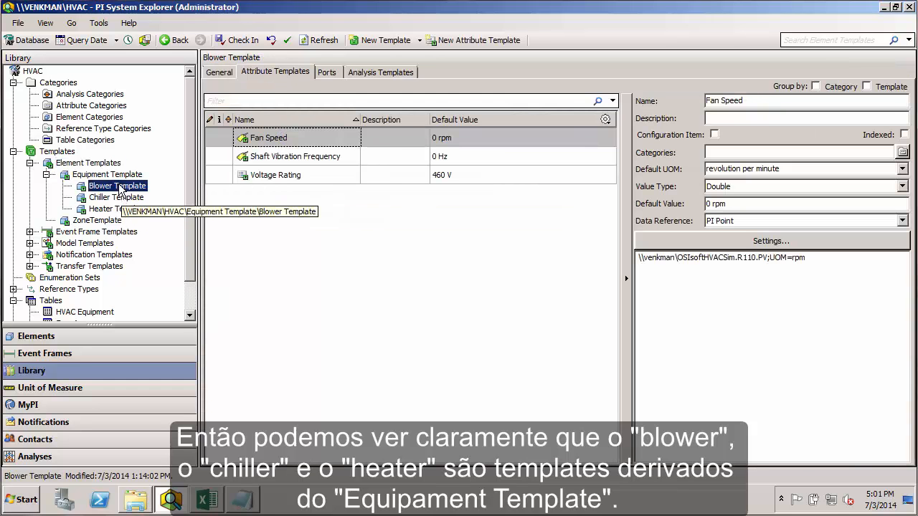
pyautogui.click(219, 73)
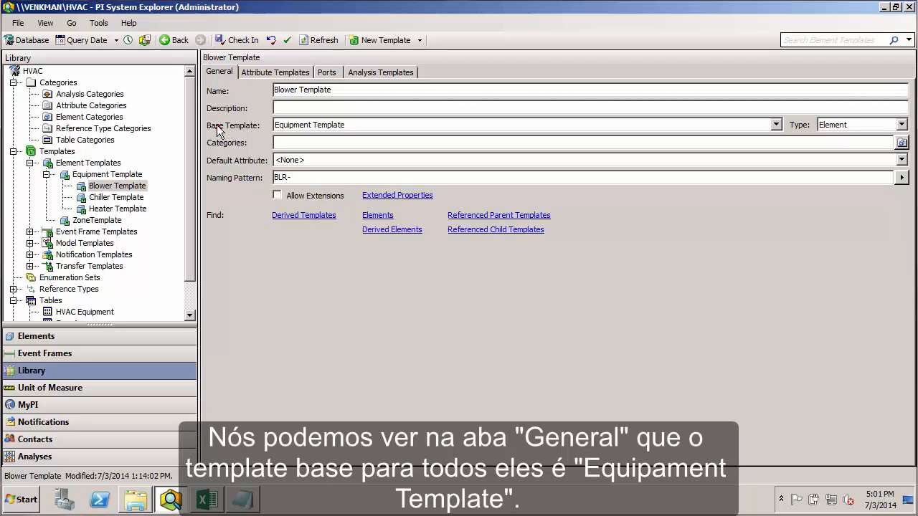
pyautogui.moveTo(206, 116); pyautogui.dragTo(285, 135)
pyautogui.moveTo(205, 117)
pyautogui.mouseDown()
pyautogui.moveTo(235, 129)
pyautogui.moveTo(350, 135)
pyautogui.mouseUp()
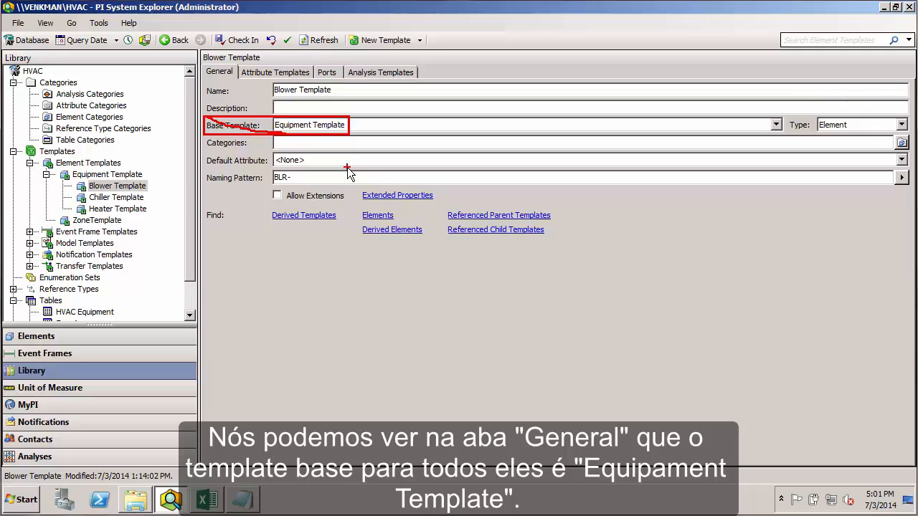
pyautogui.click(118, 197)
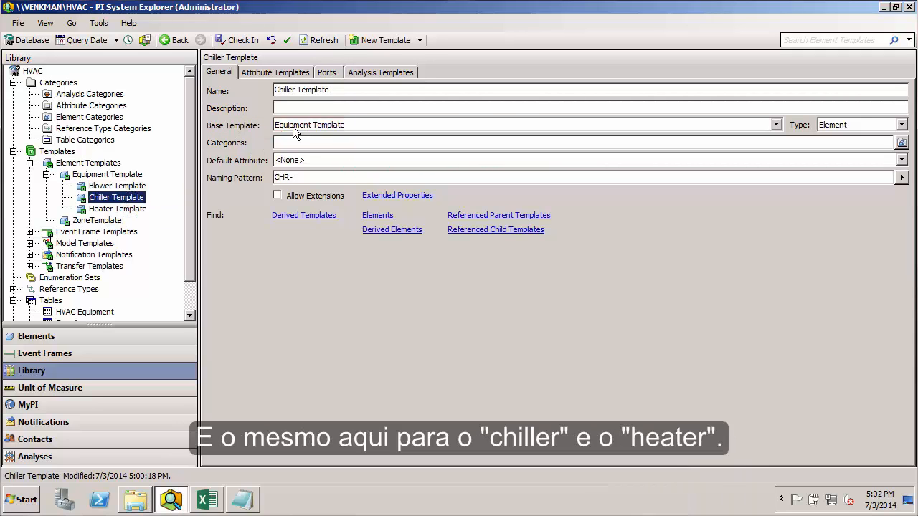
pyautogui.click(335, 126)
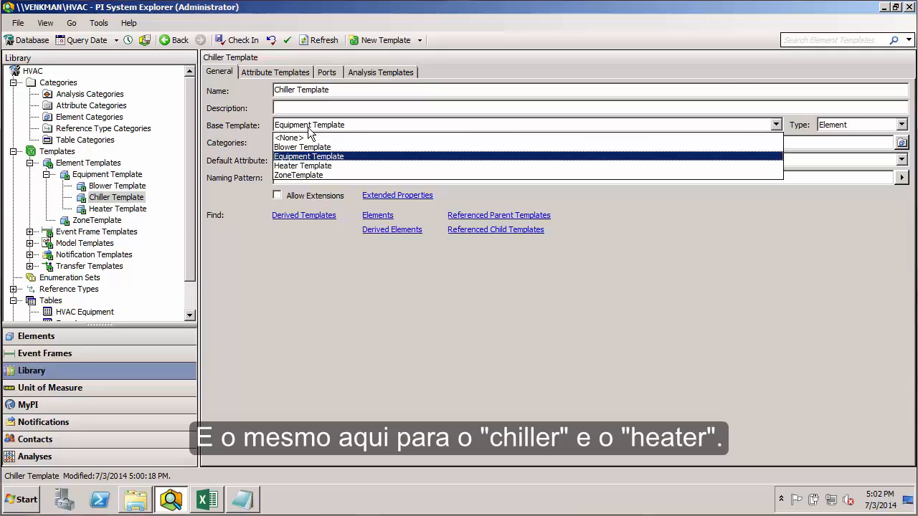
pyautogui.click(302, 156)
pyautogui.click(142, 209)
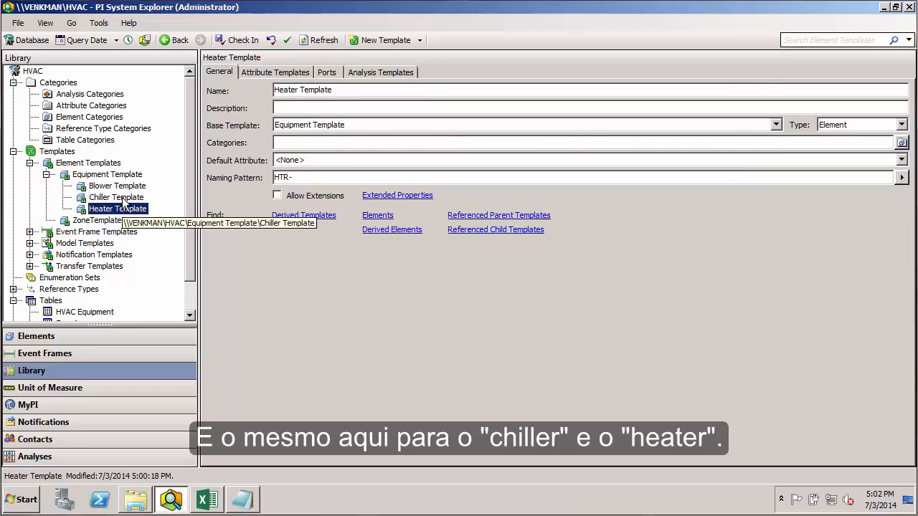